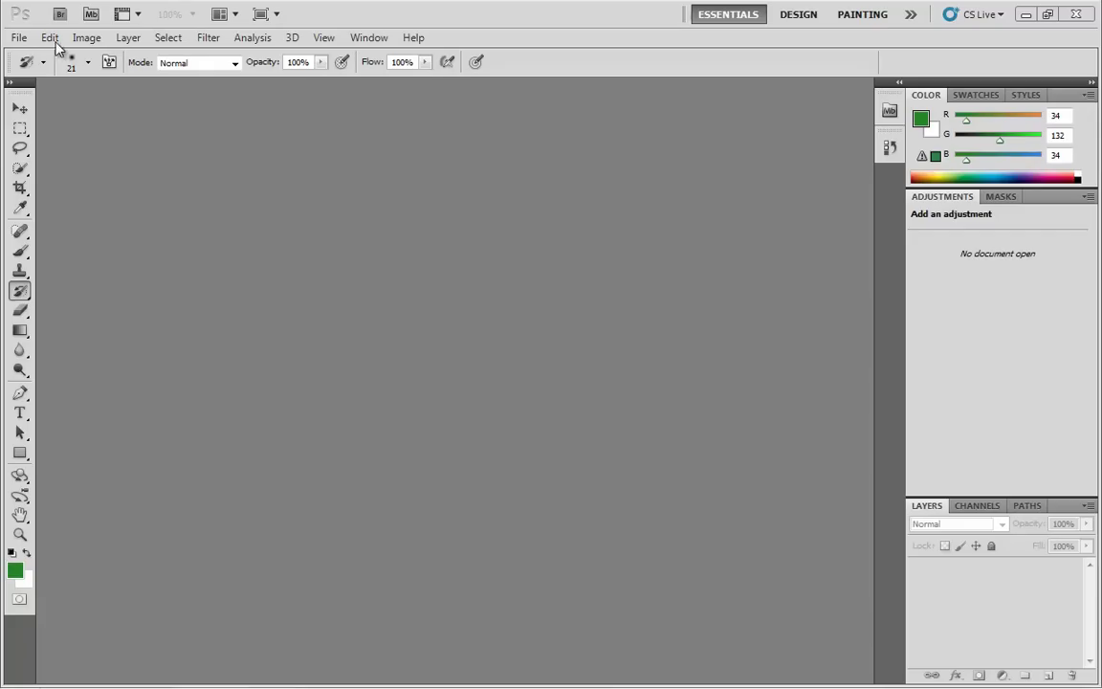
- Open the File menu with no document open
left_click(18, 38)
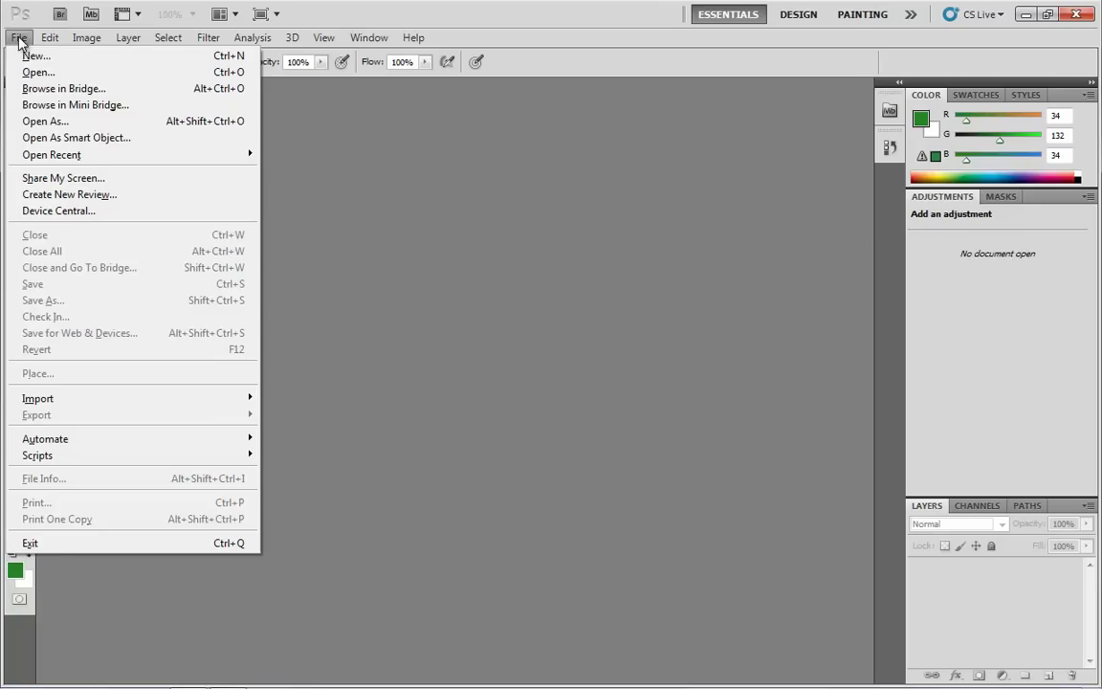
- Start a new document and replace its name with MyNewDocument
left_click(29, 55)
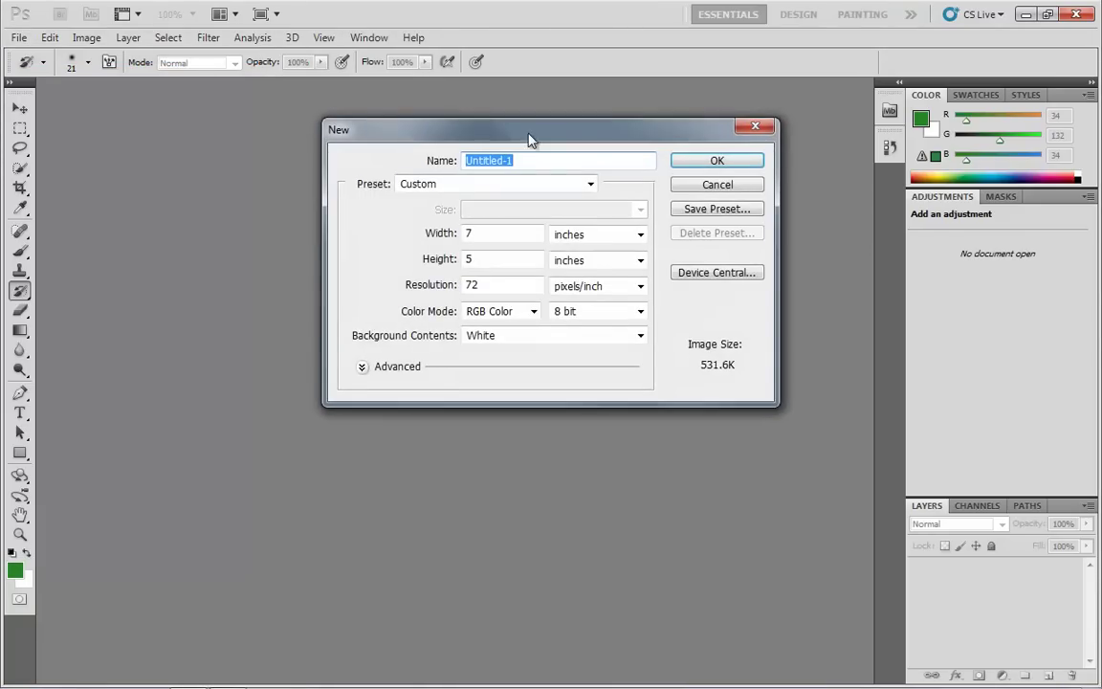
left_click_drag(528, 132, 526, 222)
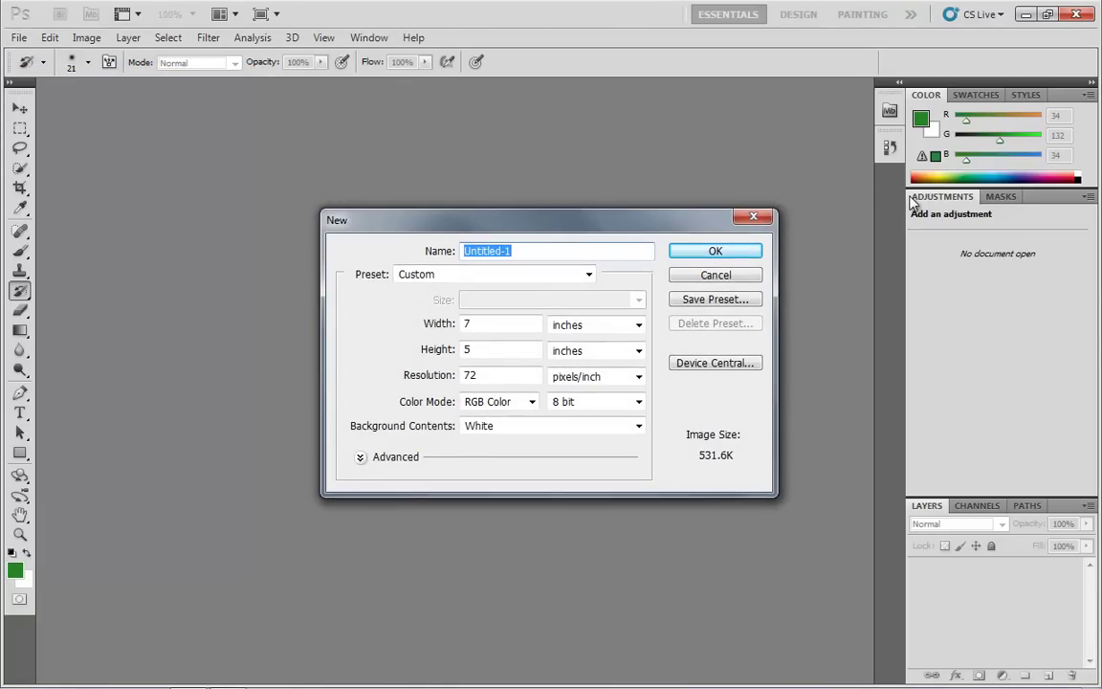
left_click(534, 250)
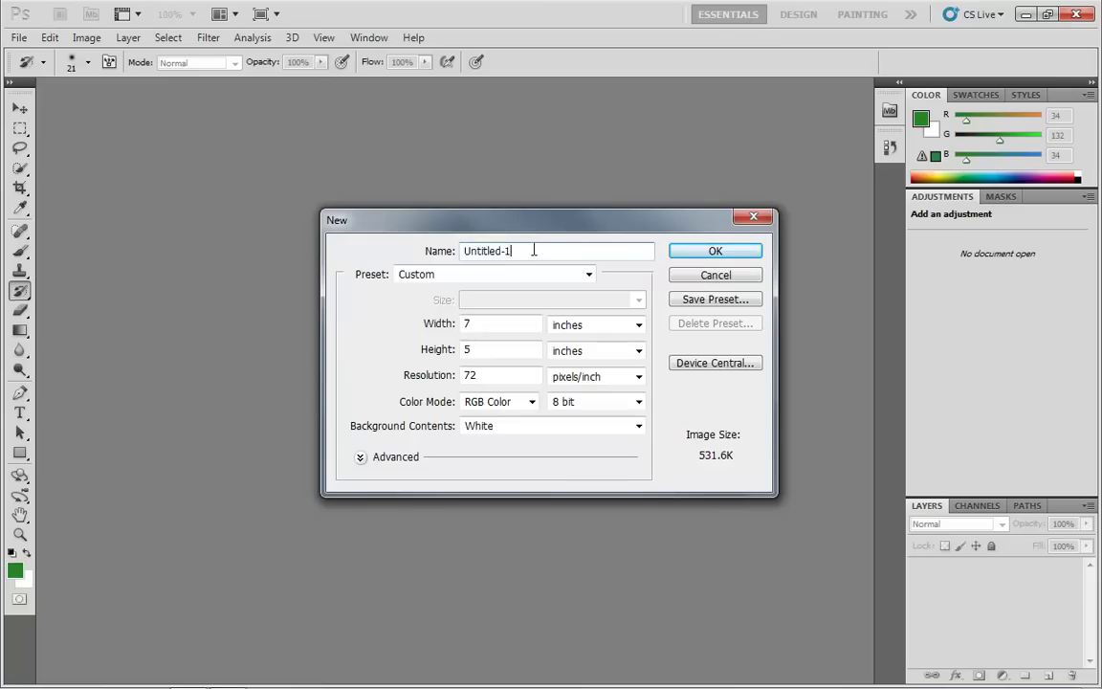
key("ctrl+a")
type("MyNewDocument")
- Try the U.S. Paper preset, then return to Default Photoshop Size (7 × 5 in, 72 ppi)
left_click(486, 277)
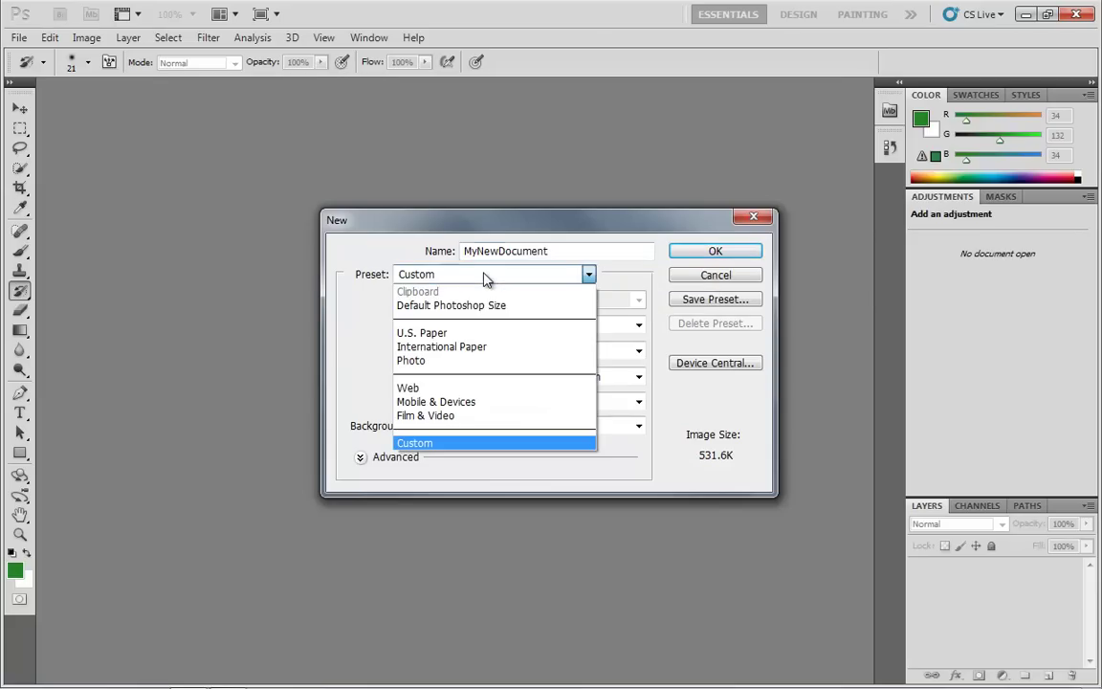
left_click(438, 334)
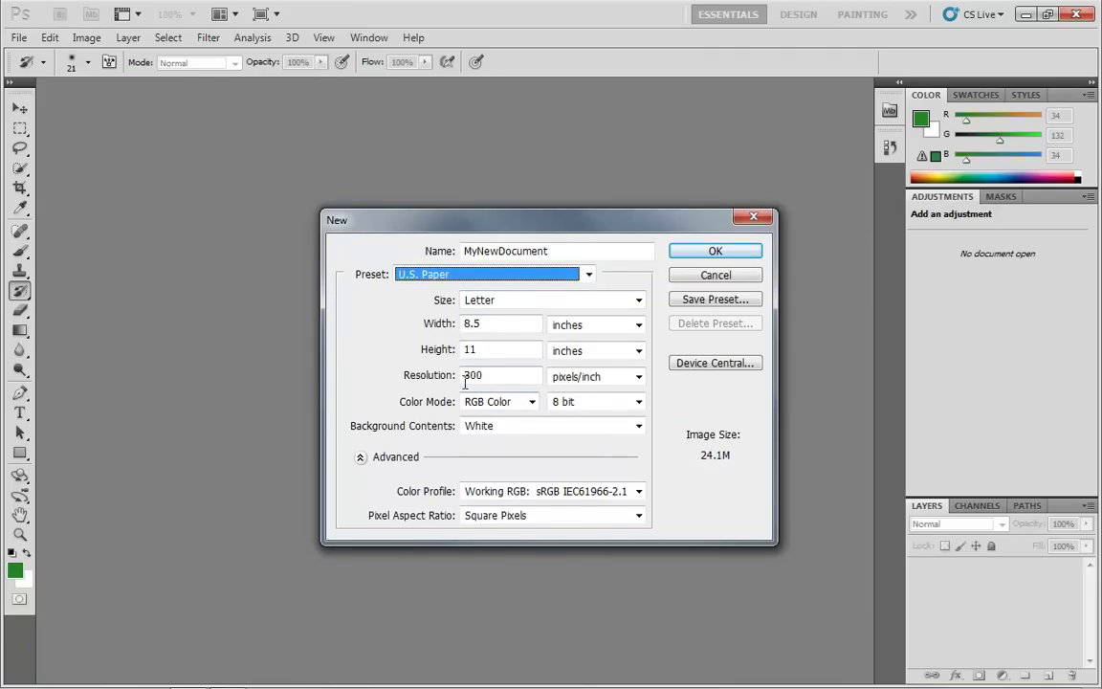
left_click(453, 277)
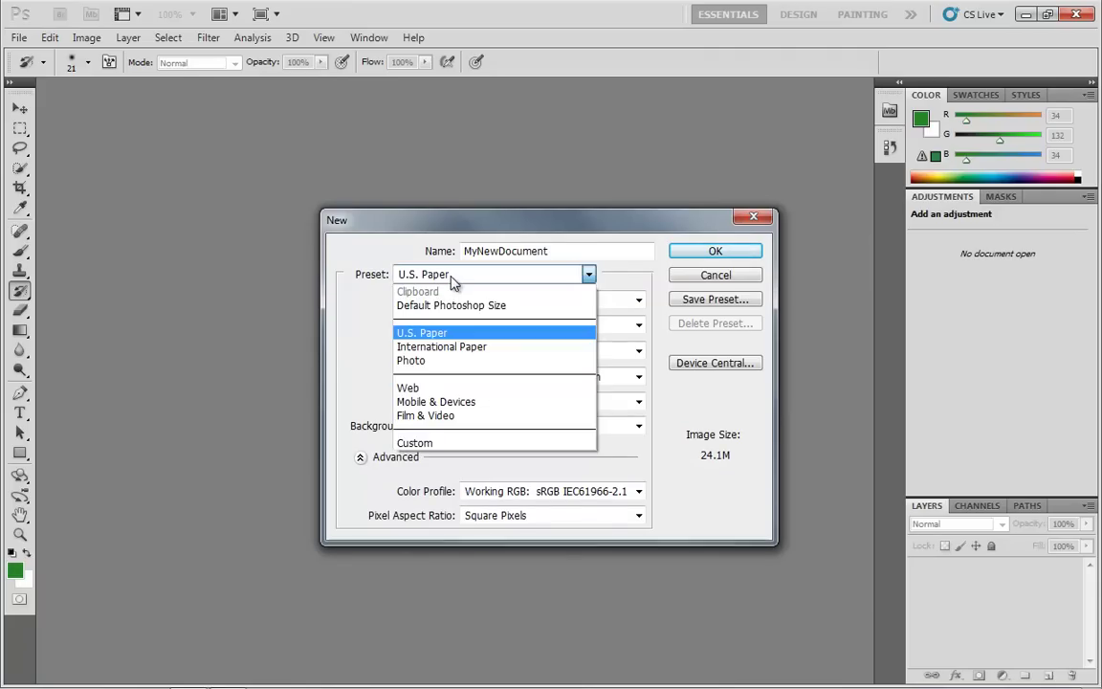
left_click(449, 306)
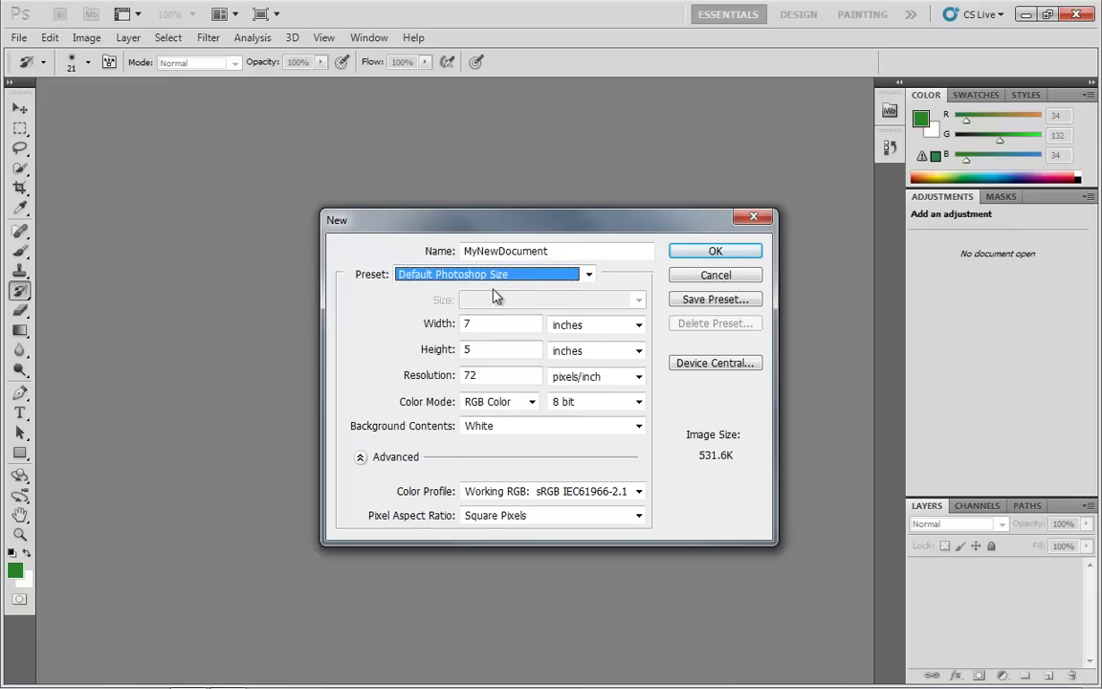
left_click(586, 274)
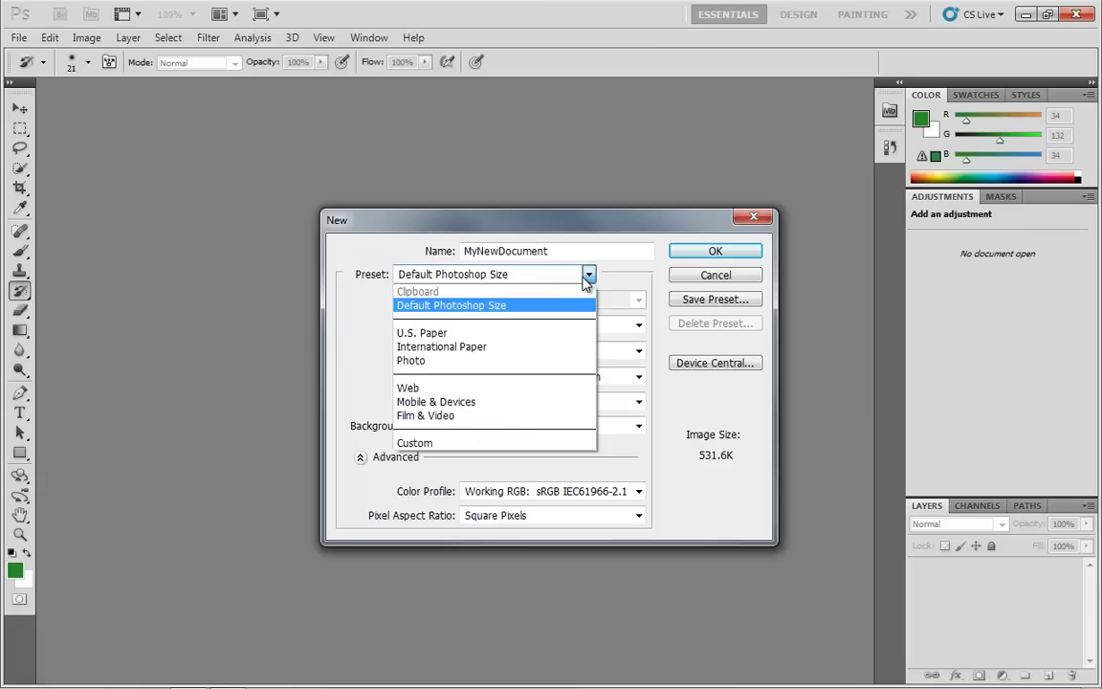
left_click(644, 278)
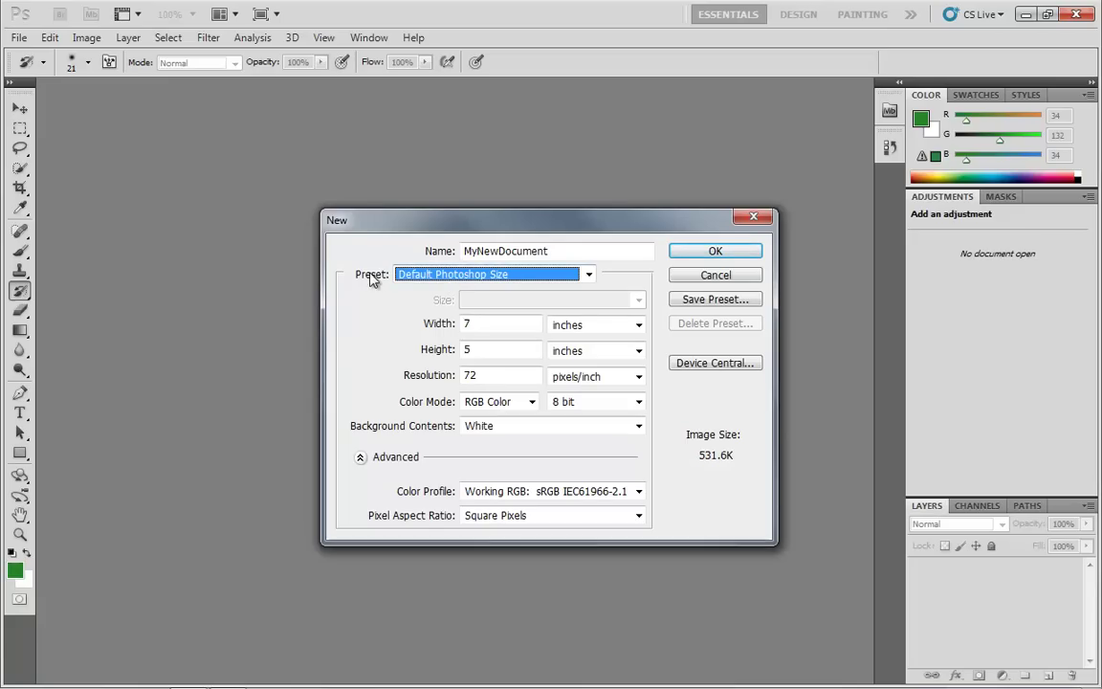
left_click(514, 277)
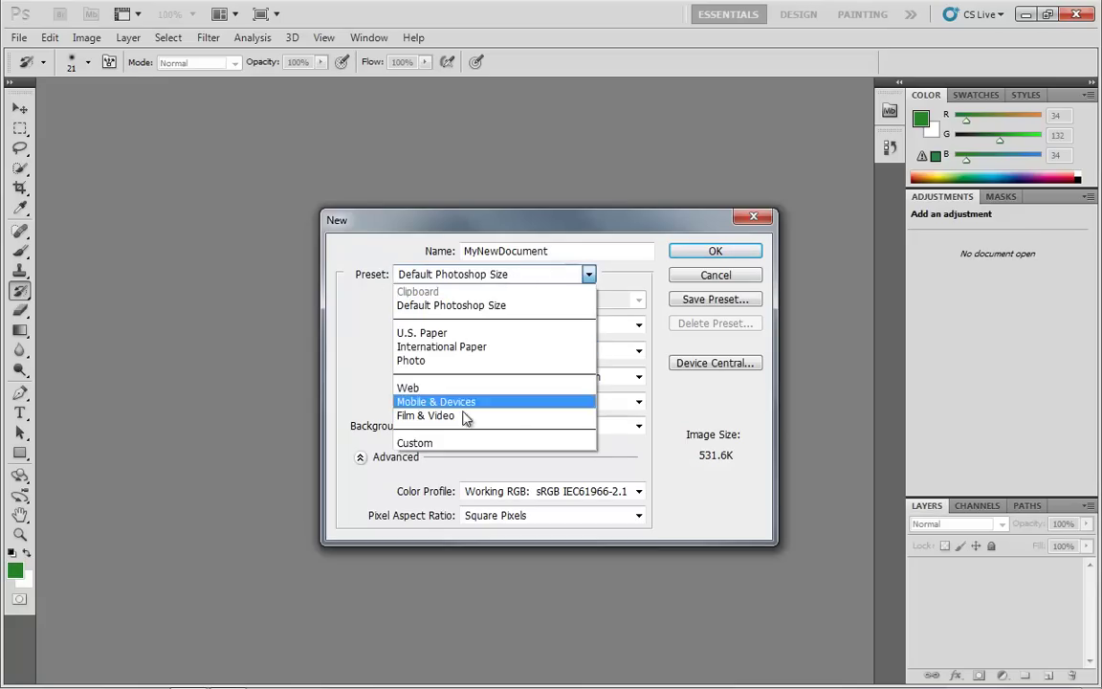
left_click(439, 275)
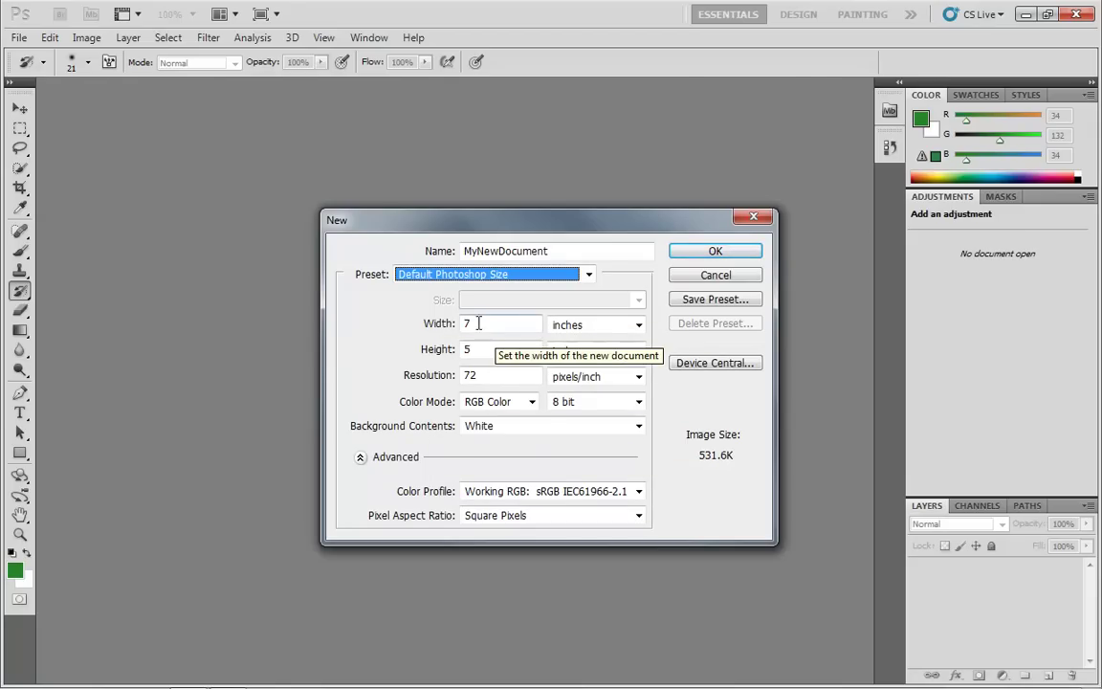
- Show the document size as 504 × 360 pixels and collapse the advanced options
left_click(590, 327)
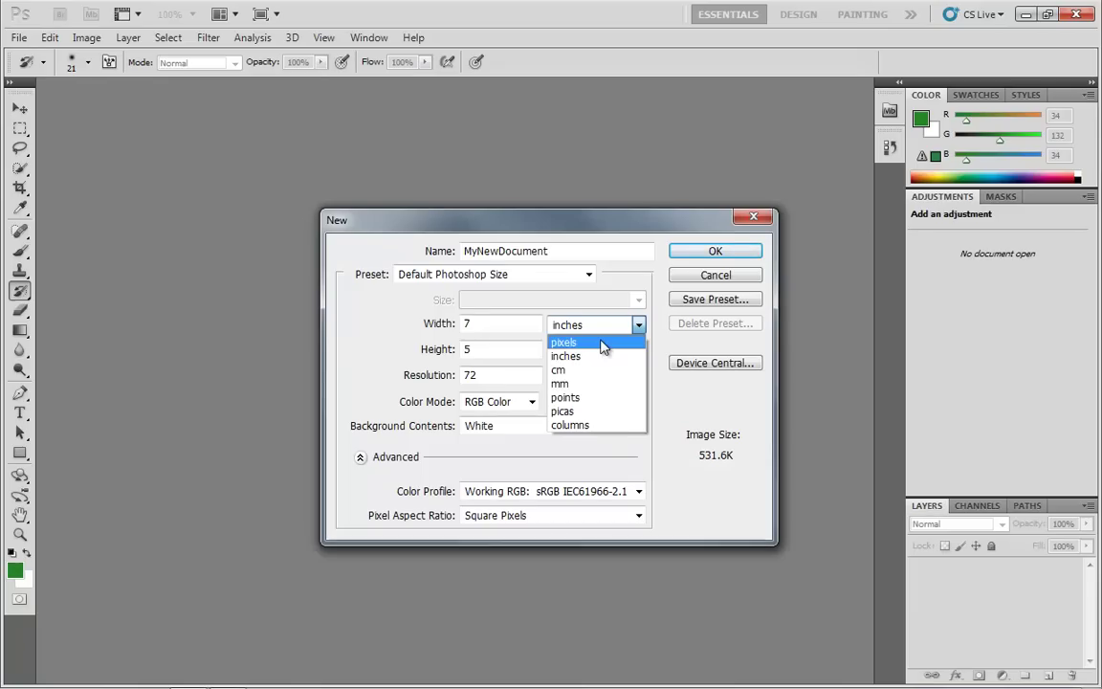
left_click(602, 343)
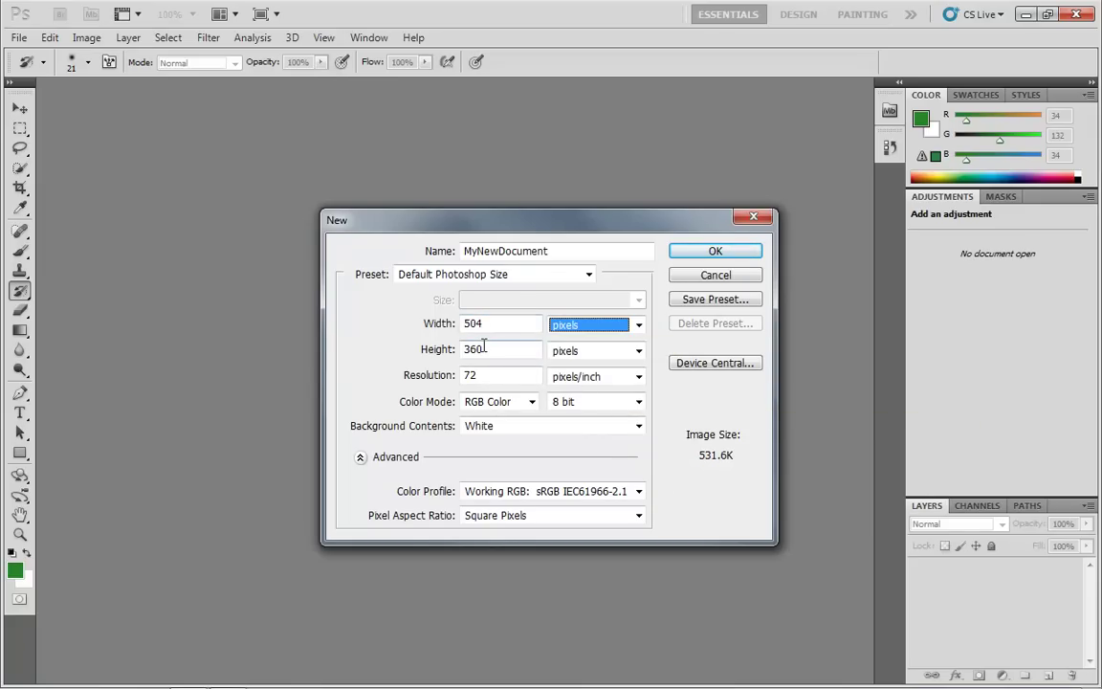
left_click(486, 375)
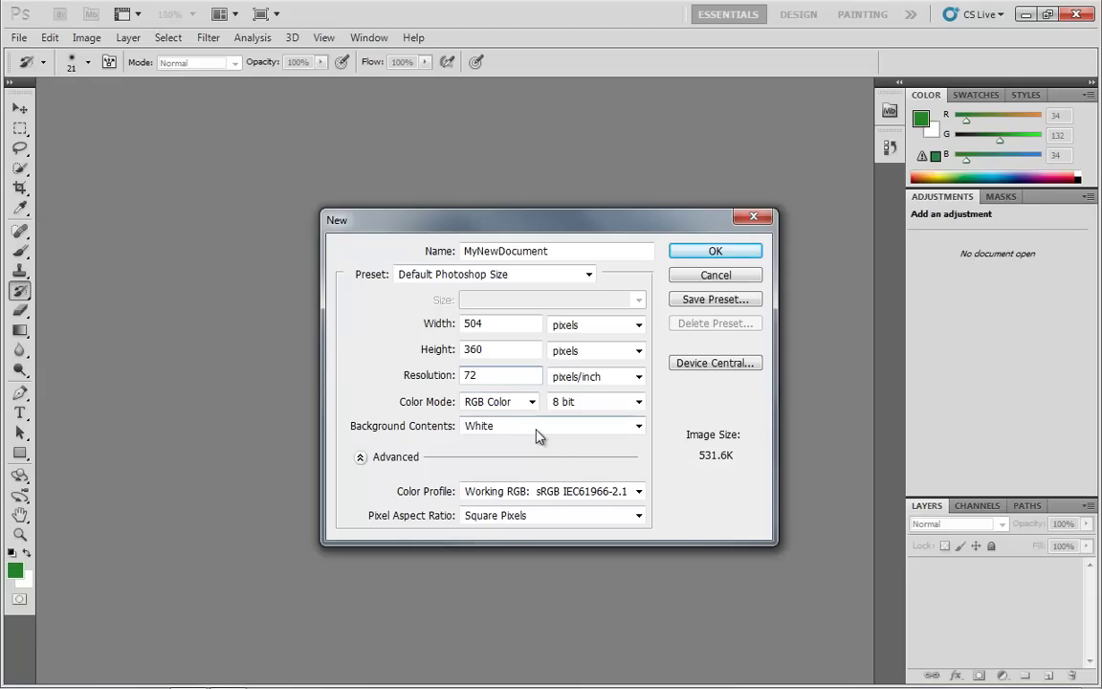
left_click(361, 457)
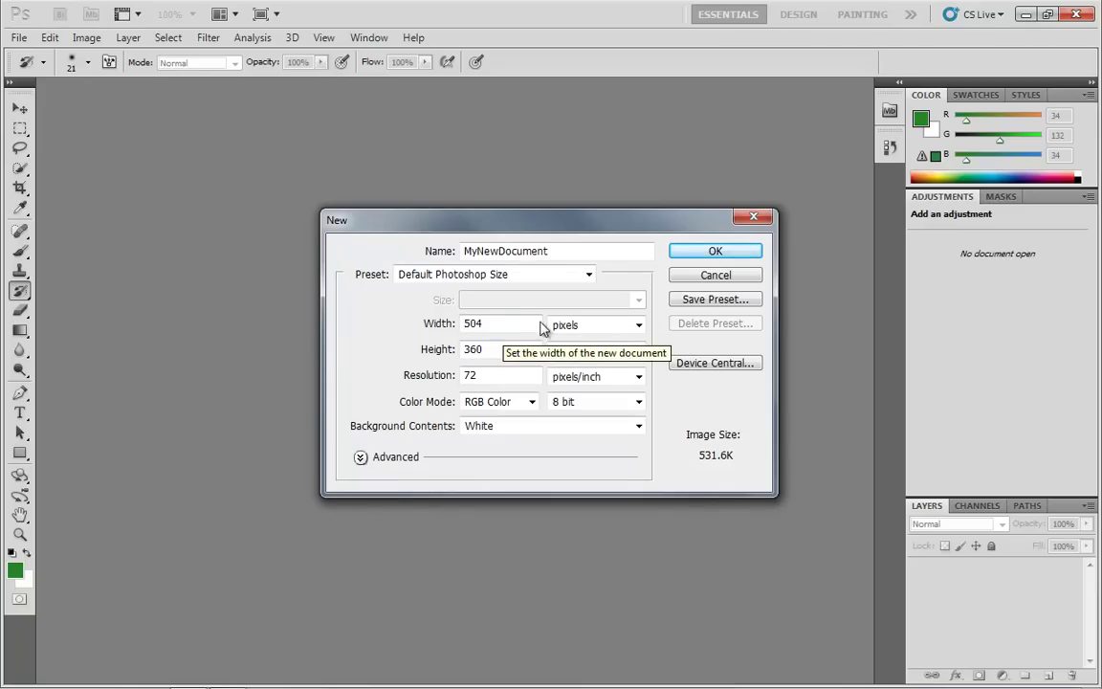
- With the size shown in inches, set the resolution to 150 pixels/inch
left_click(571, 330)
left_click(572, 356)
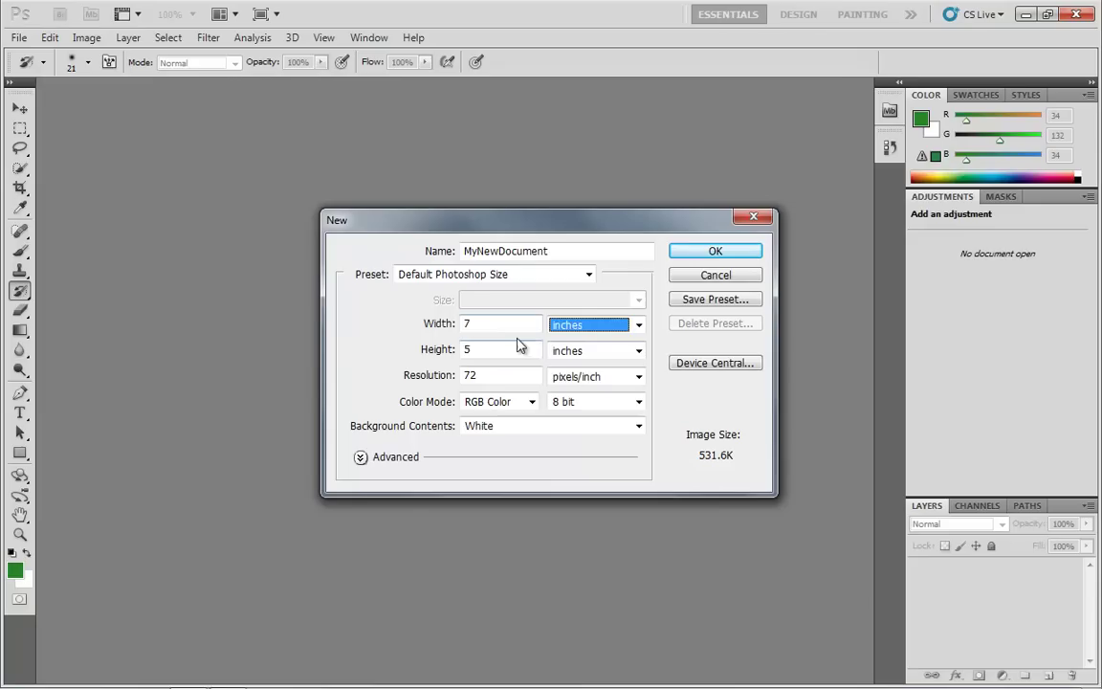
left_click(574, 328)
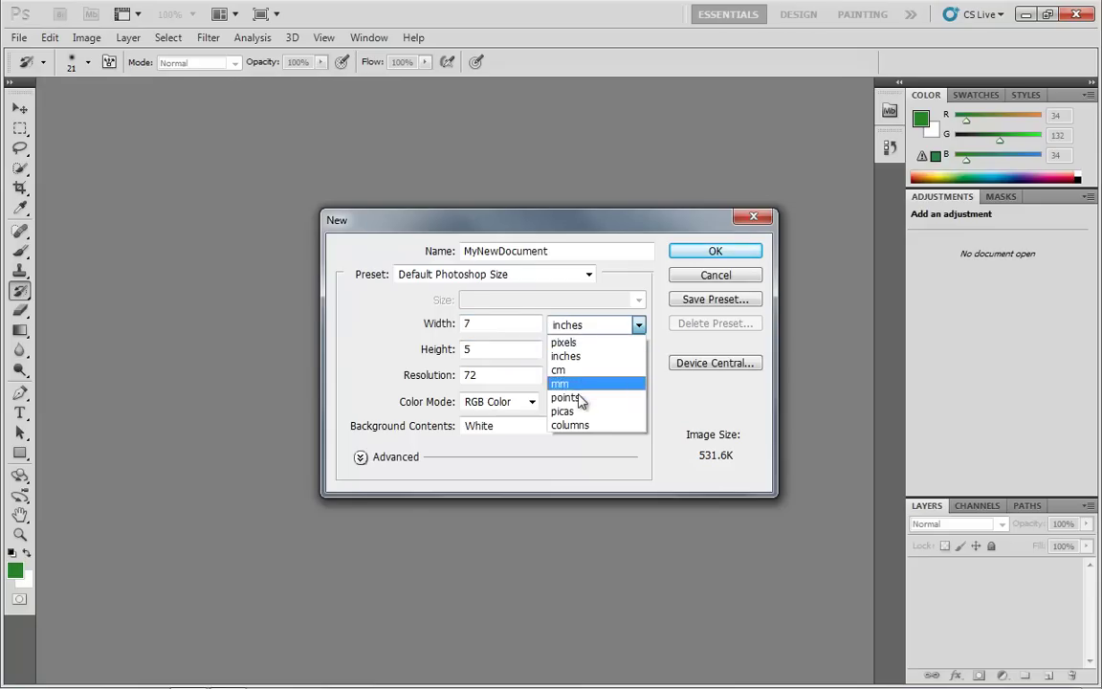
left_click(574, 342)
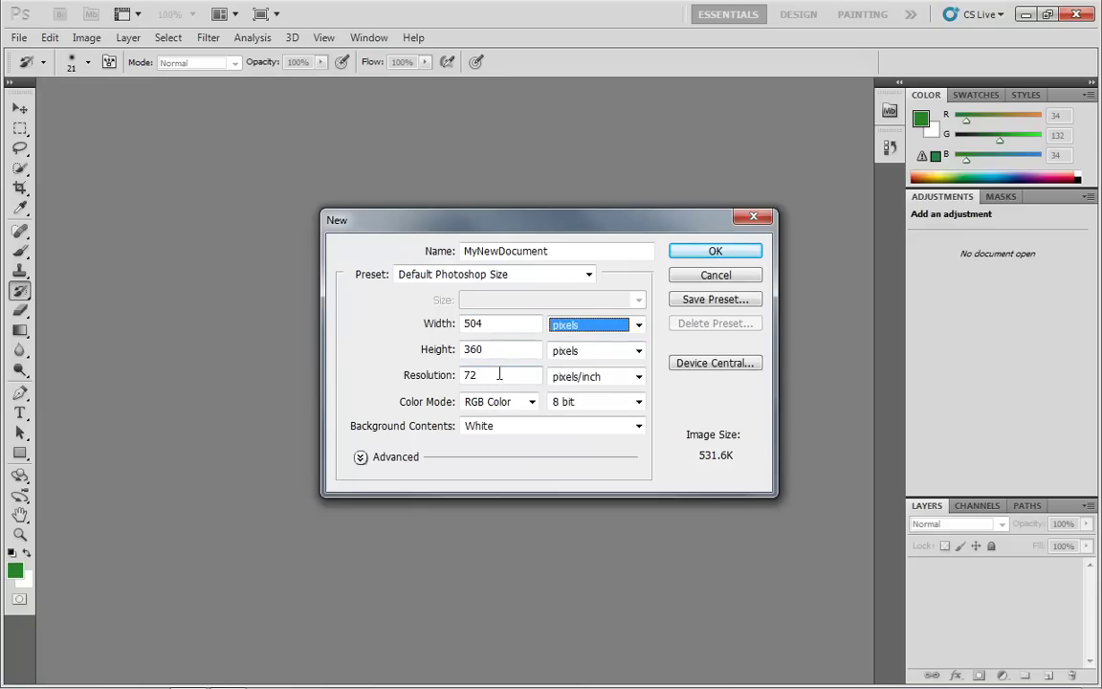
left_click(576, 327)
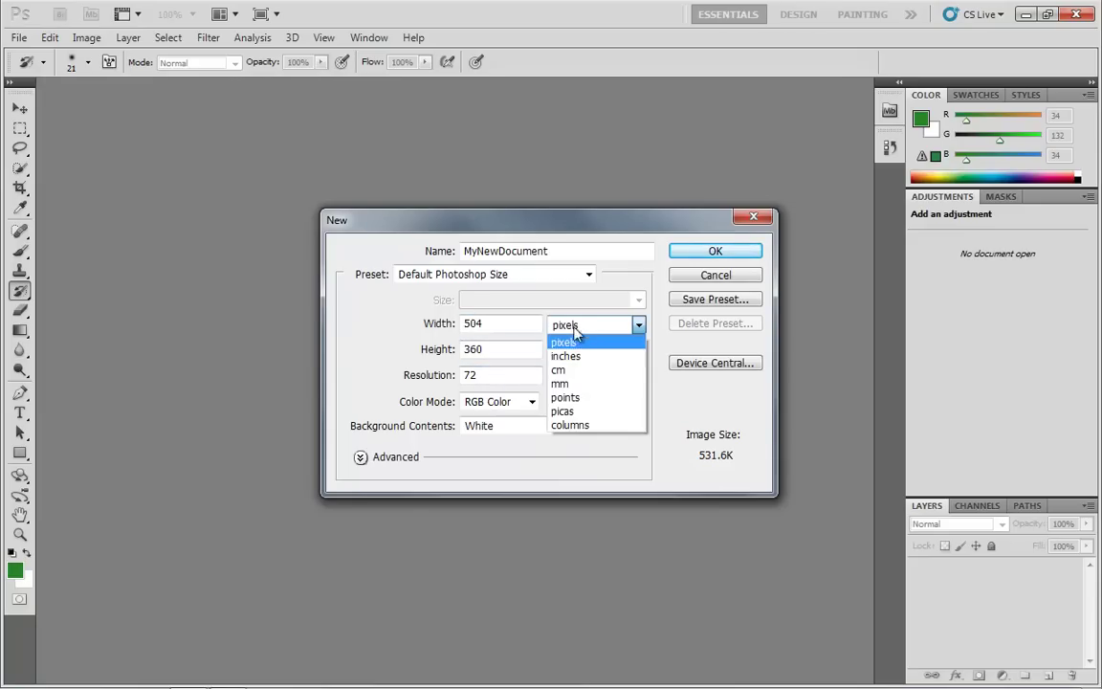
left_click(576, 357)
double_click(504, 375)
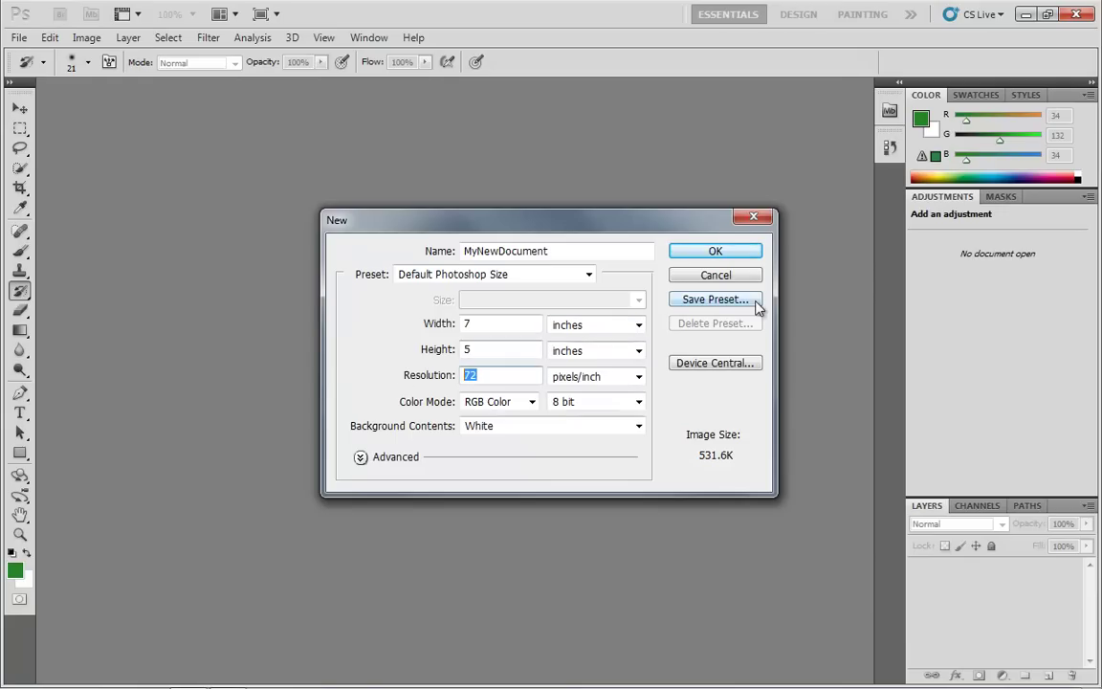
type("150")
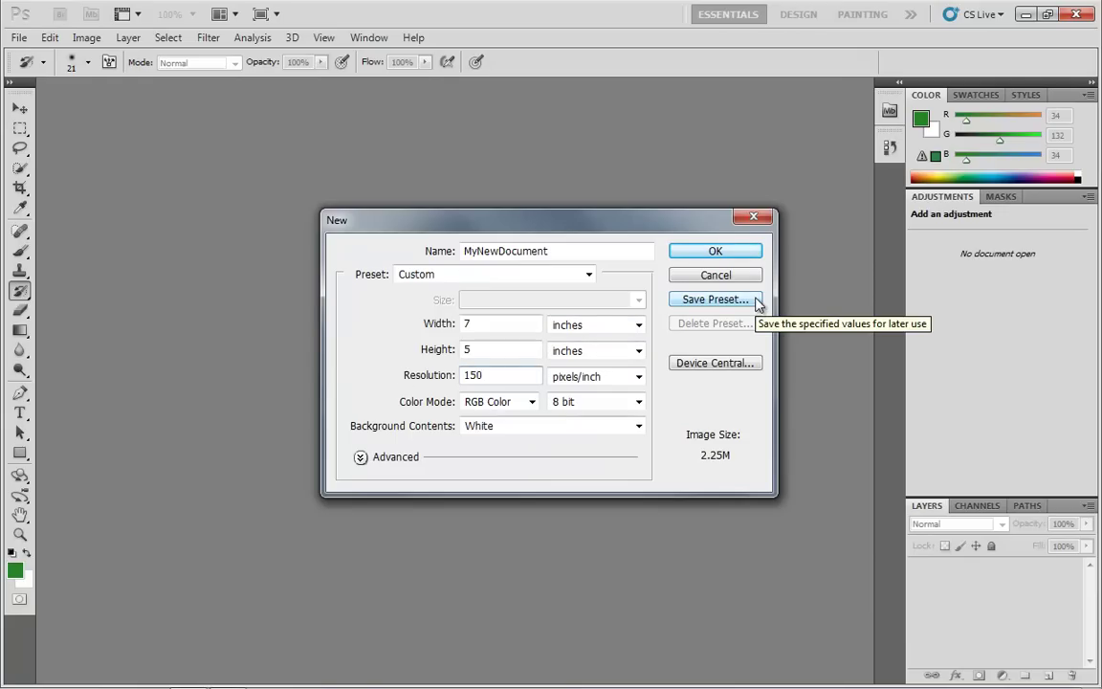
- Switch the size units to pixels, giving 1050 × 750, with resolution kept in pixels/inch
left_click(490, 348)
left_click(604, 326)
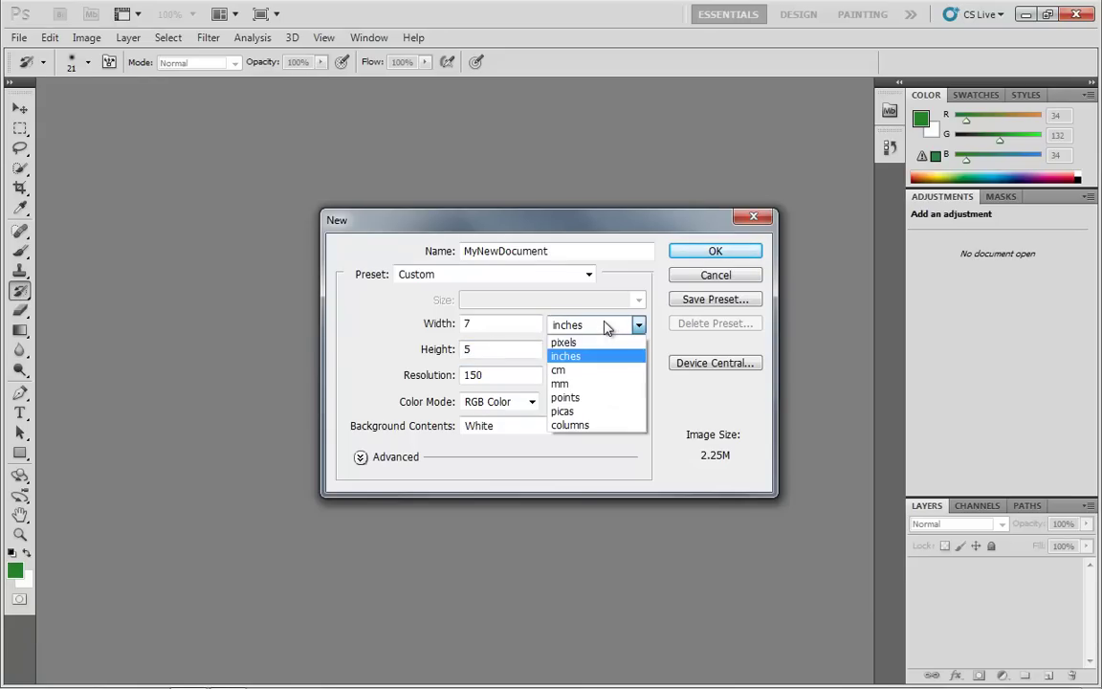
left_click(566, 342)
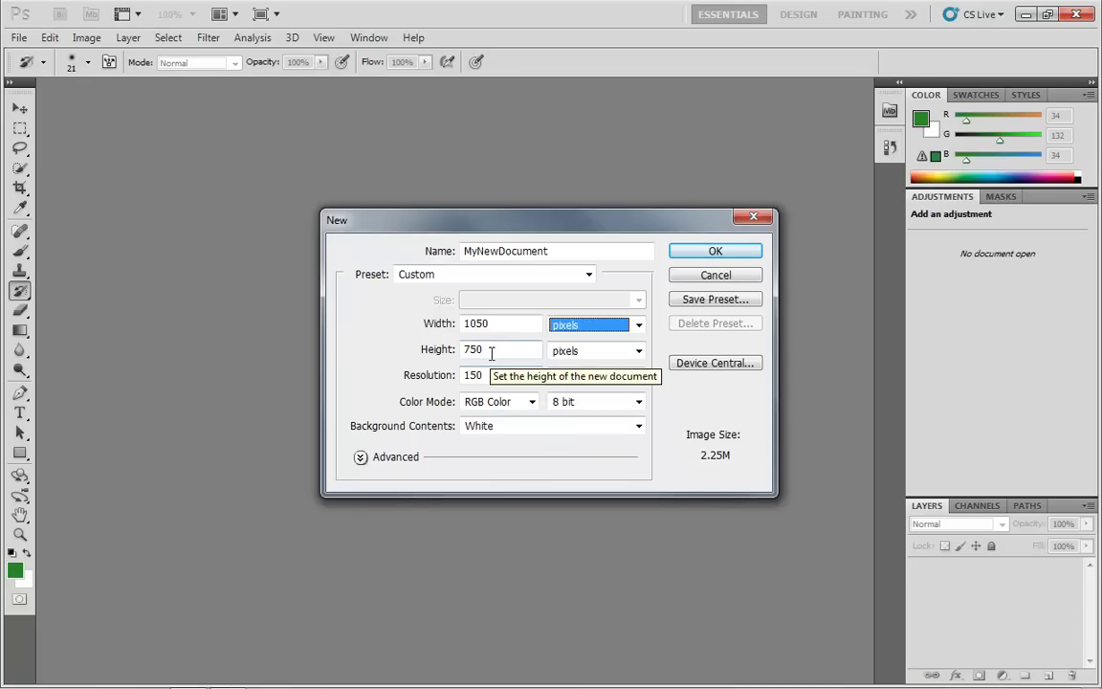
left_click(555, 378)
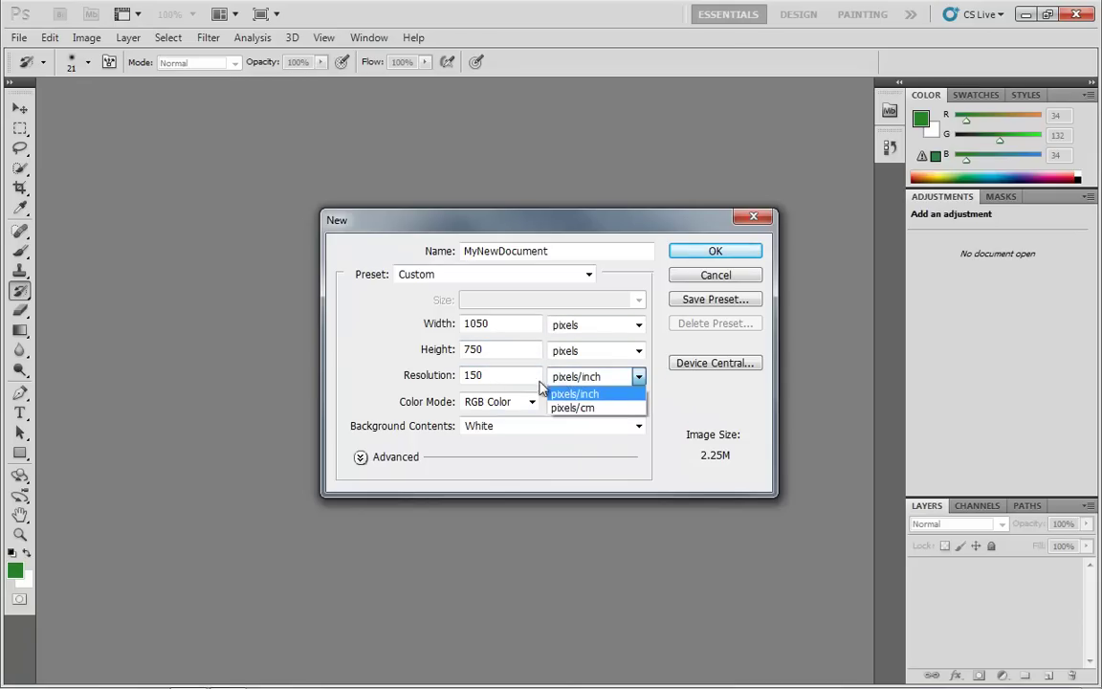
left_click(608, 395)
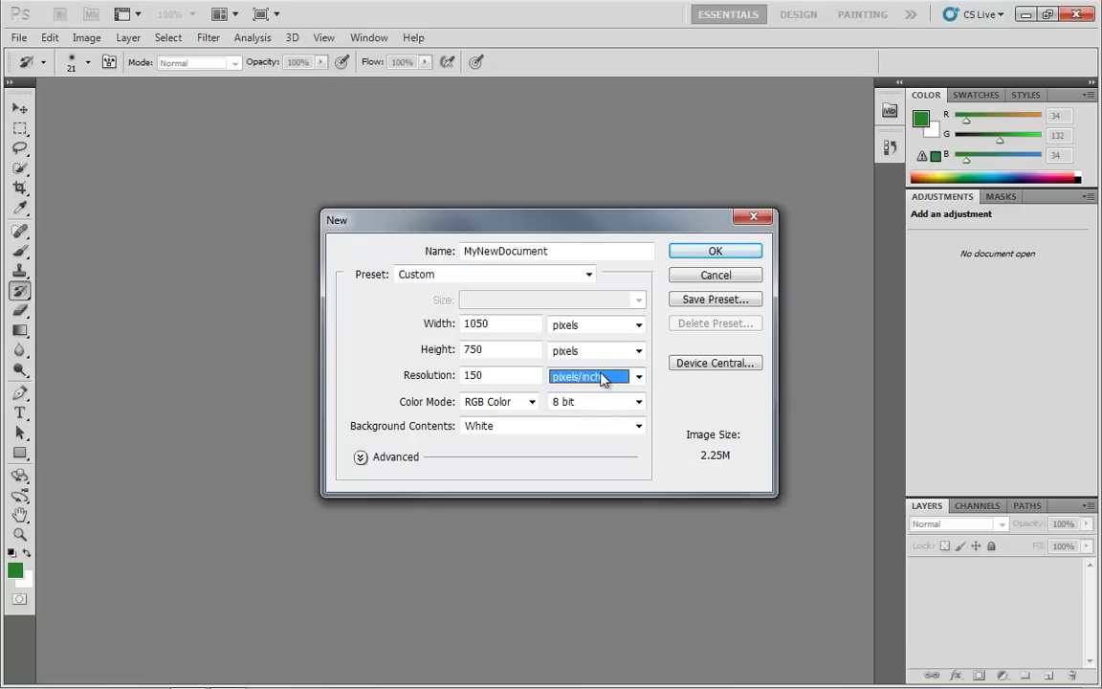
left_click(598, 379)
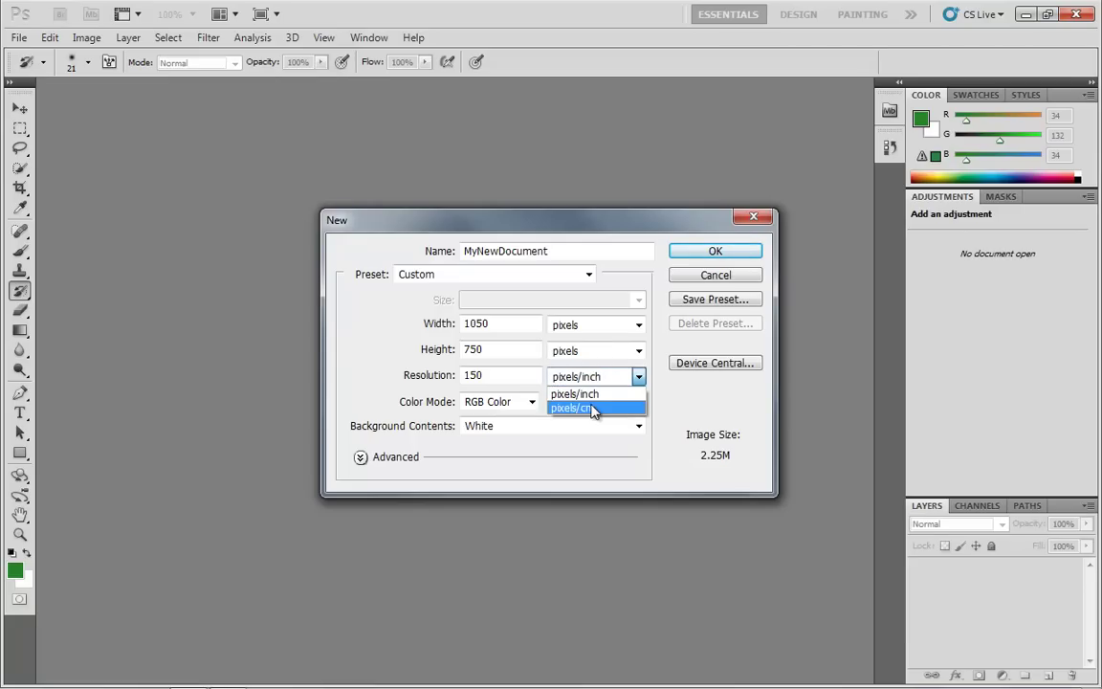
- Keep resolution in pixels/inch and switch the document size units to inches
left_click(512, 377)
key("shift+Tab")
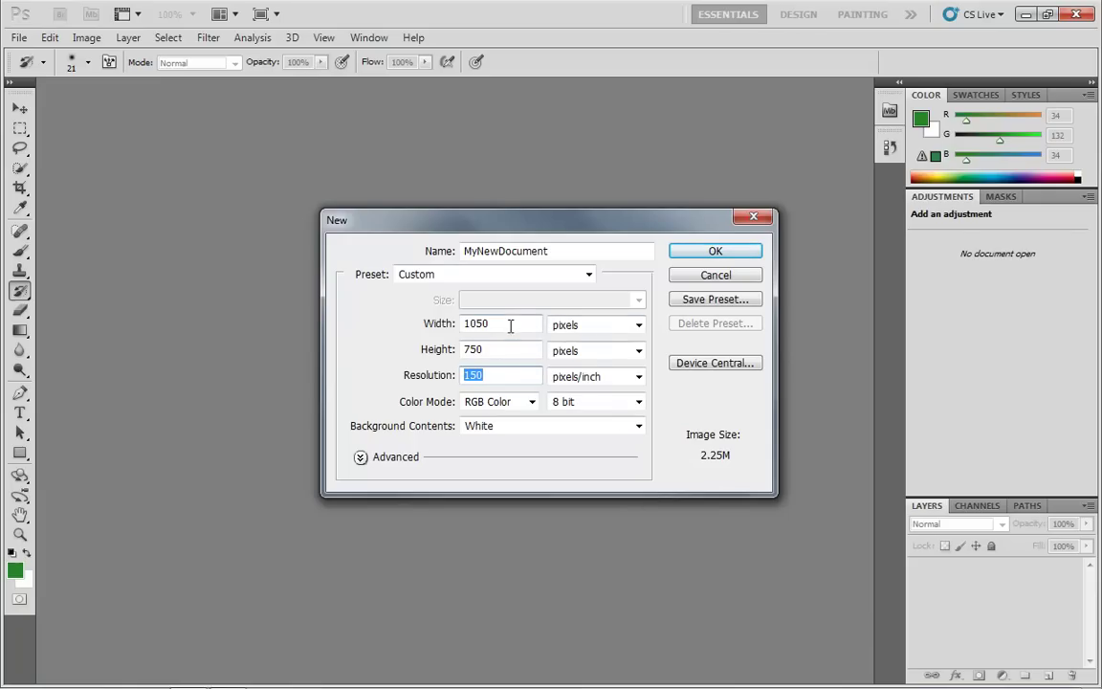
left_click(583, 325)
left_click(580, 359)
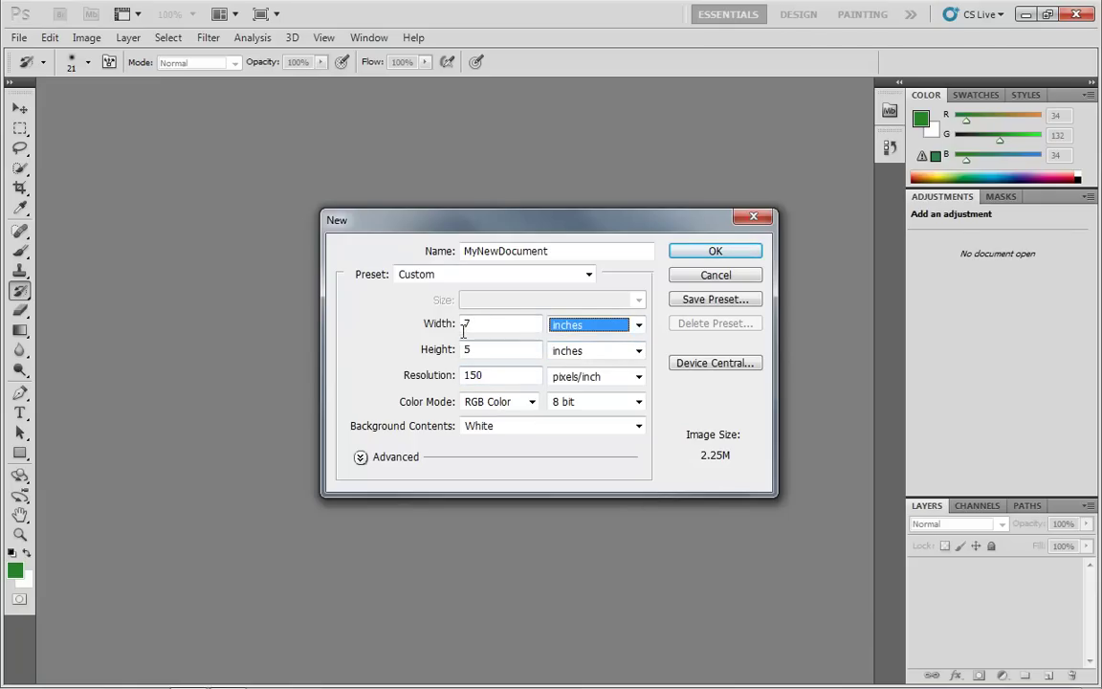
left_click(564, 330)
left_click(567, 341)
left_click(572, 328)
left_click(572, 356)
- Set the resolution back to 72, giving 7 × 5 inches at 531.6K
double_click(473, 375)
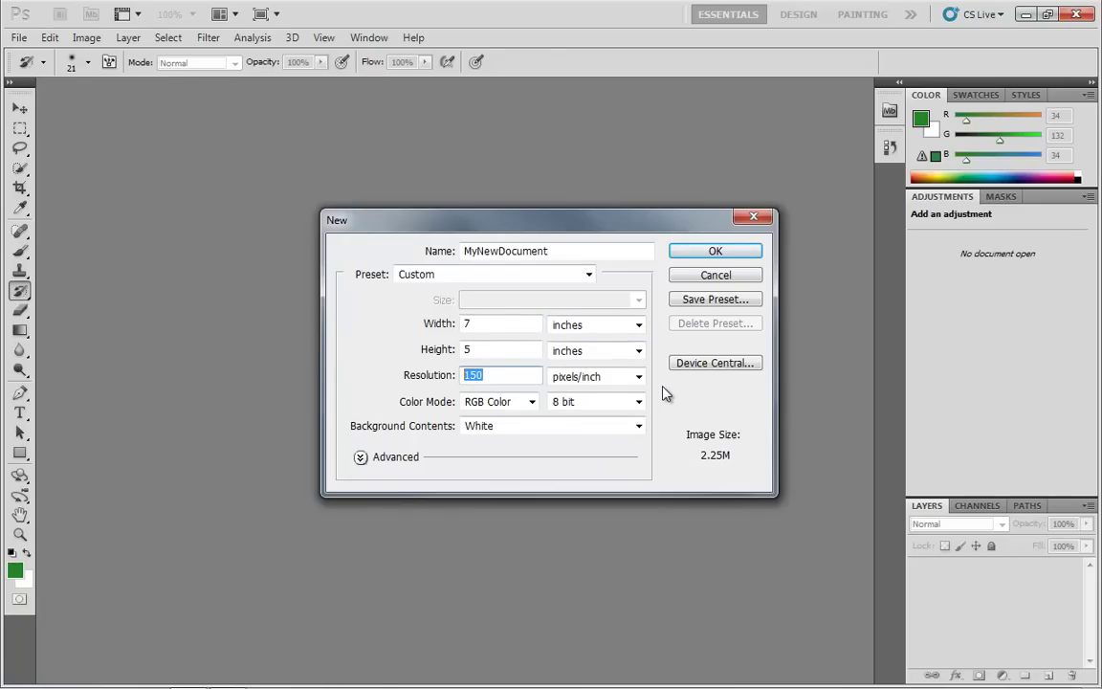
type("72")
left_click(498, 349)
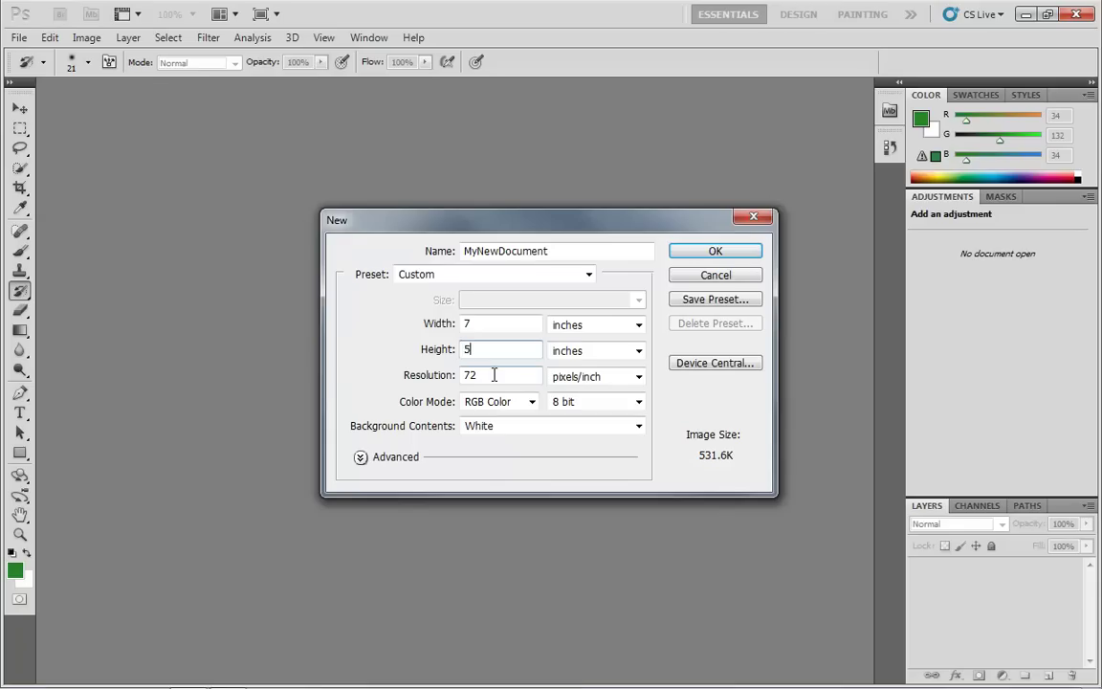
key("Tab")
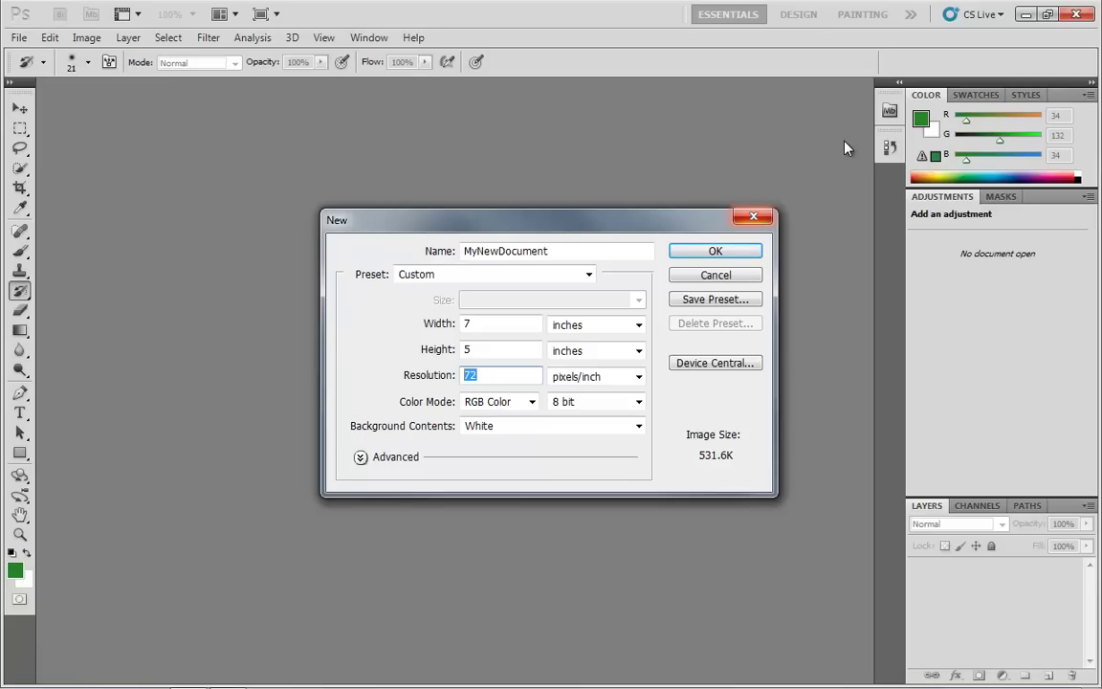
- Try resolutions of 150, 72 and 300, finishing at 300 pixels/inch (9.01M)
type("150")
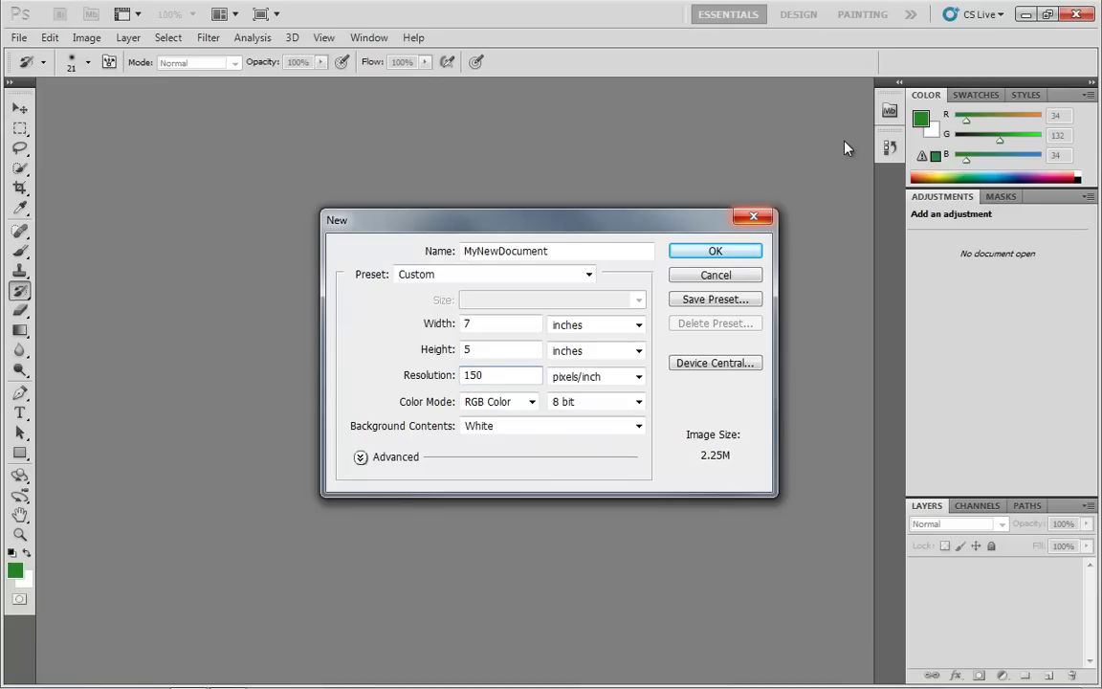
double_click(490, 376)
type("300")
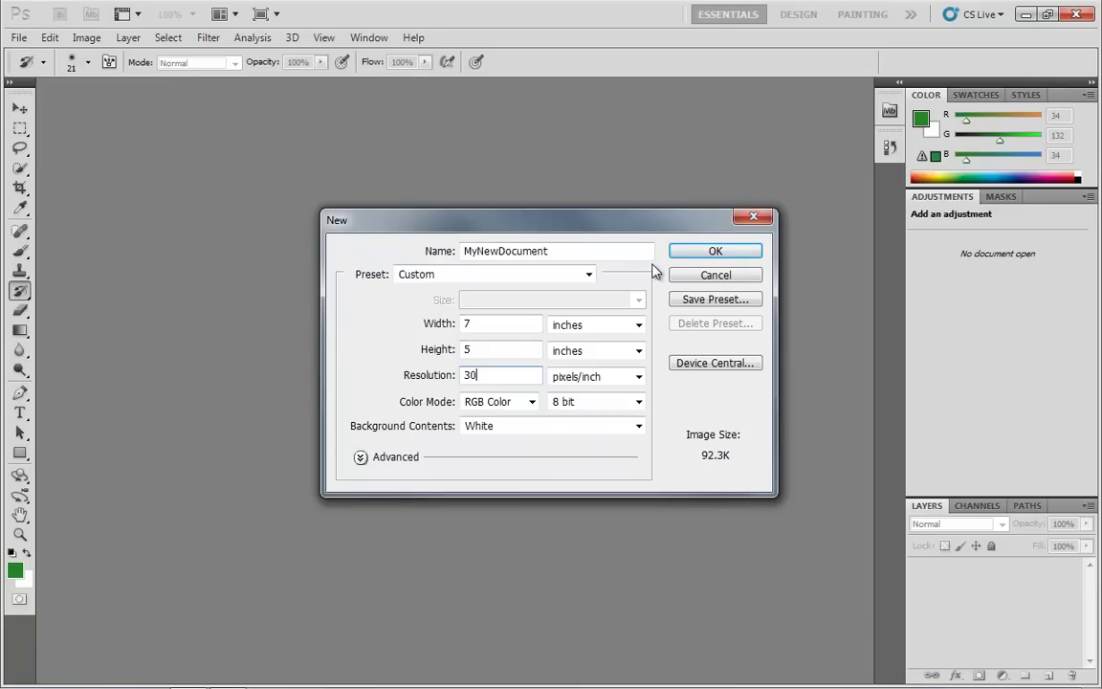
double_click(501, 376)
left_click(495, 374)
left_click_drag(494, 374, 449, 374)
type("72")
double_click(500, 374)
type("300")
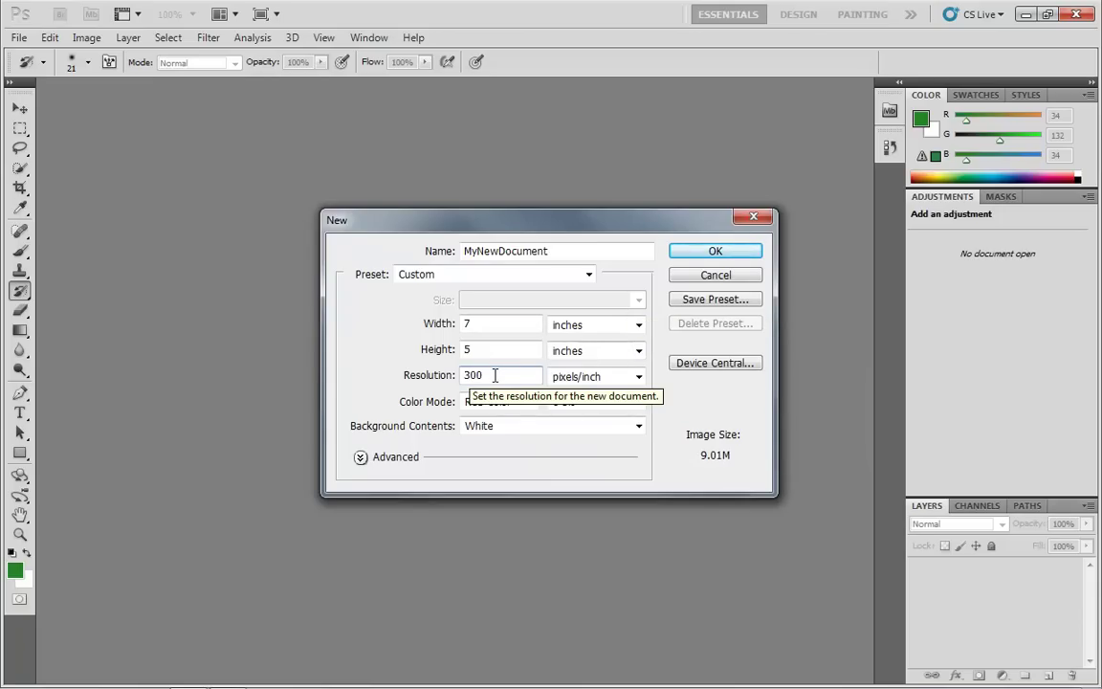
double_click(475, 375)
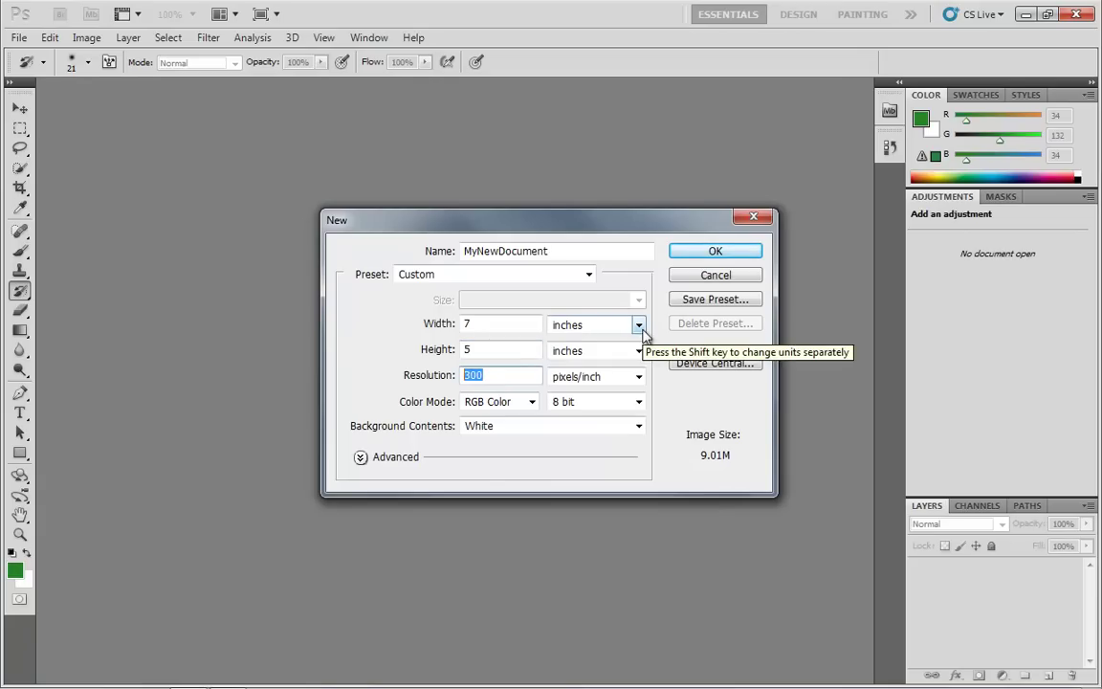
type("72")
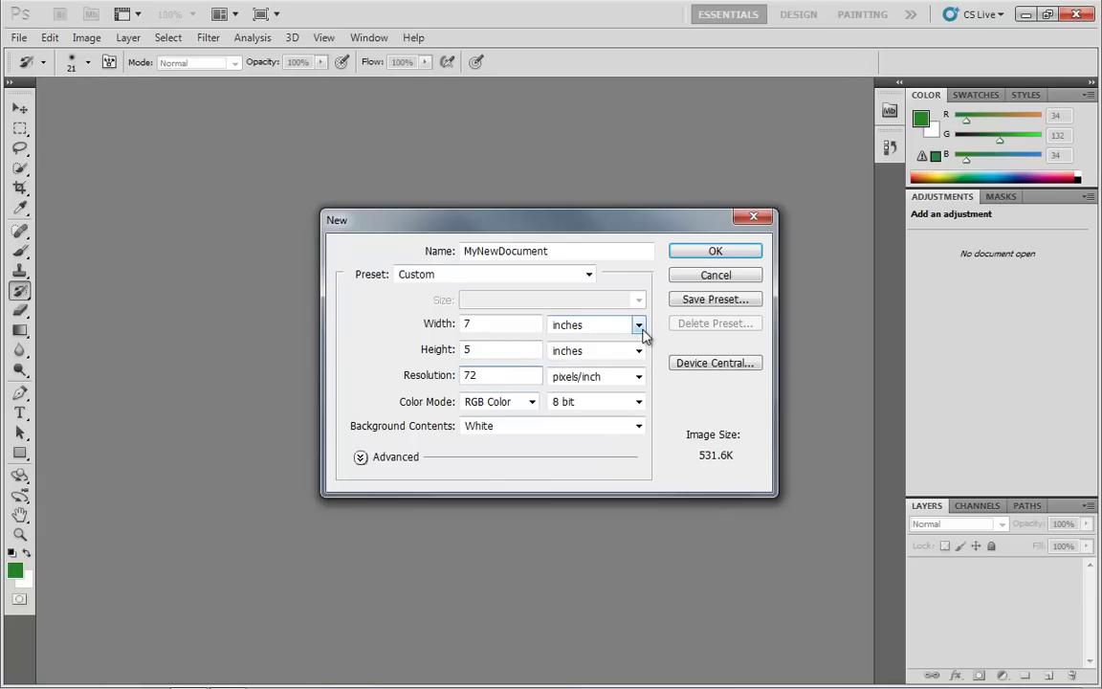
double_click(492, 375)
type("300")
left_click(529, 402)
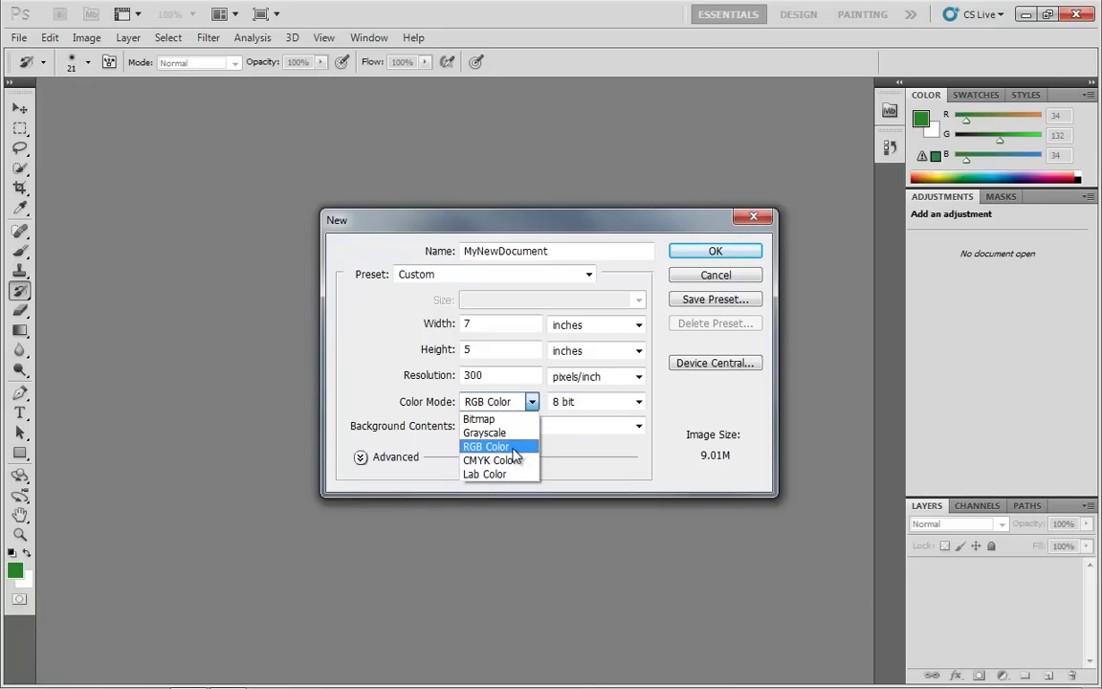
left_click(514, 451)
left_click(500, 408)
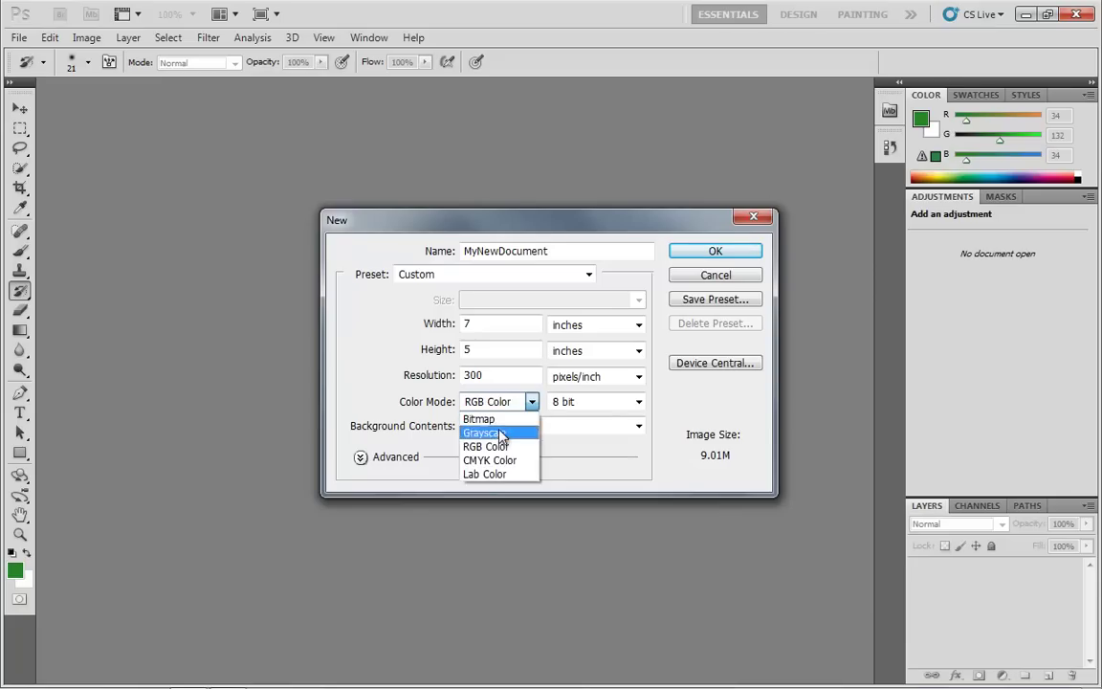
left_click(499, 466)
left_click(501, 405)
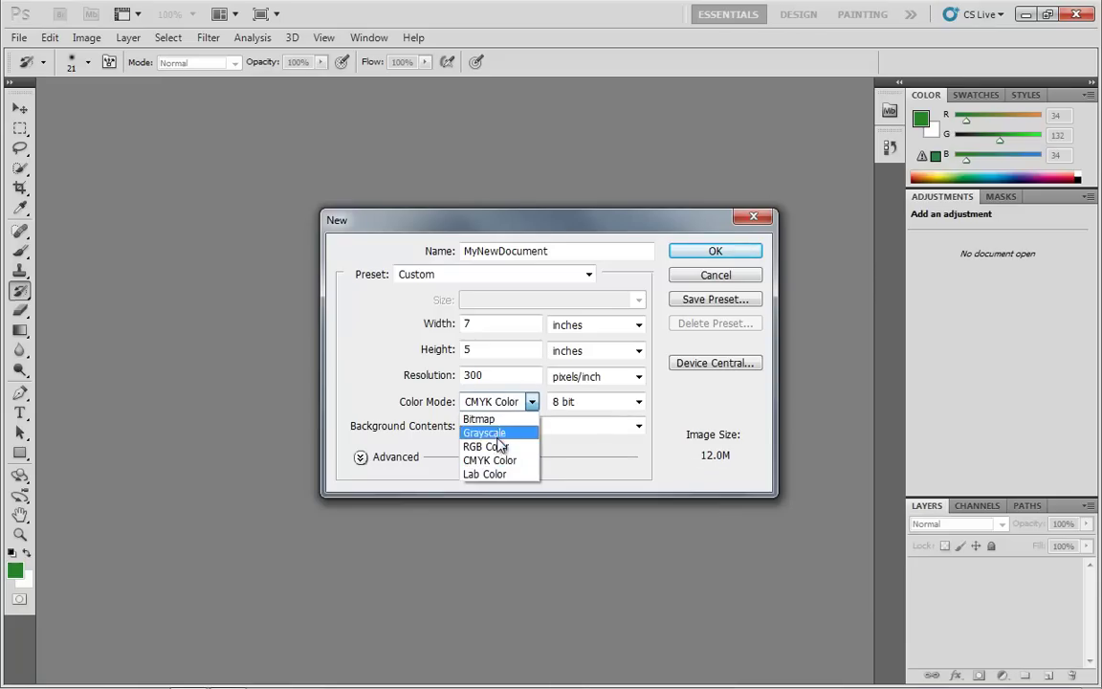
left_click(500, 448)
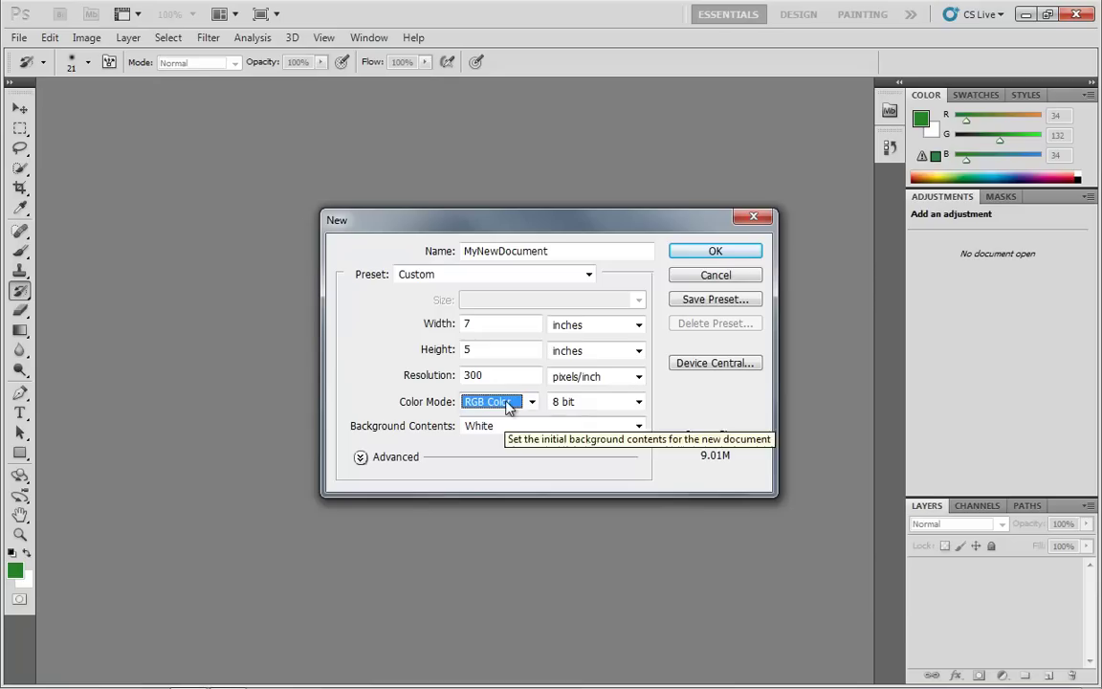
left_click(517, 402)
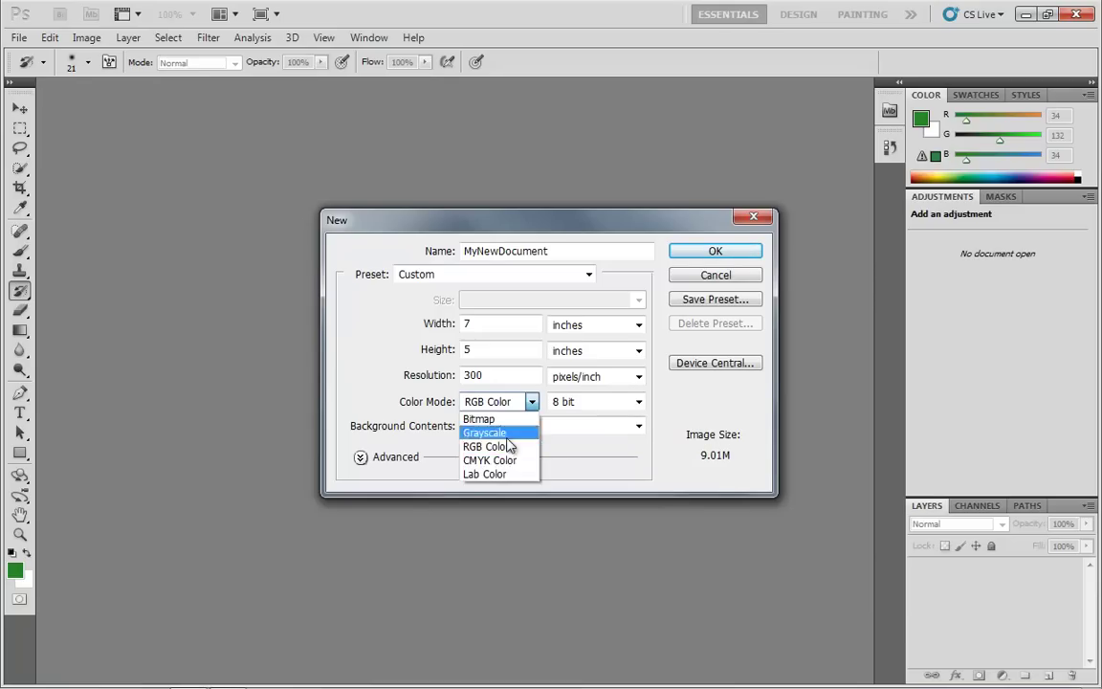
left_click(504, 461)
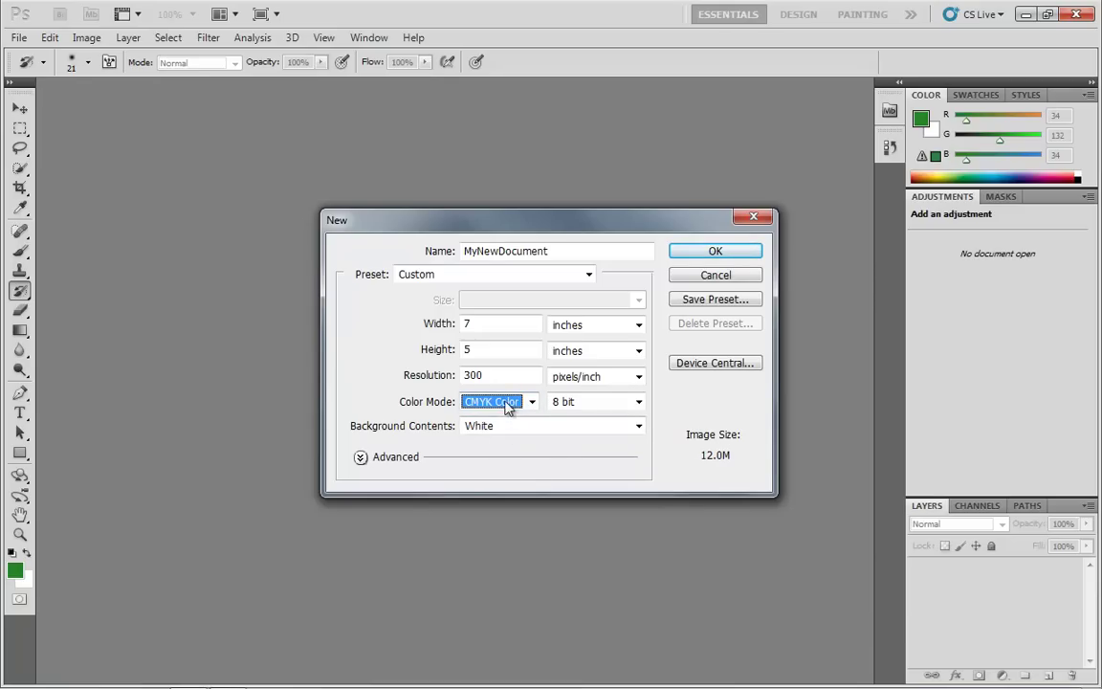
left_click(507, 405)
left_click(499, 447)
- Set the bit depth to 16 bit after trying 32 bit, raising the size to 18.0M
left_click(638, 403)
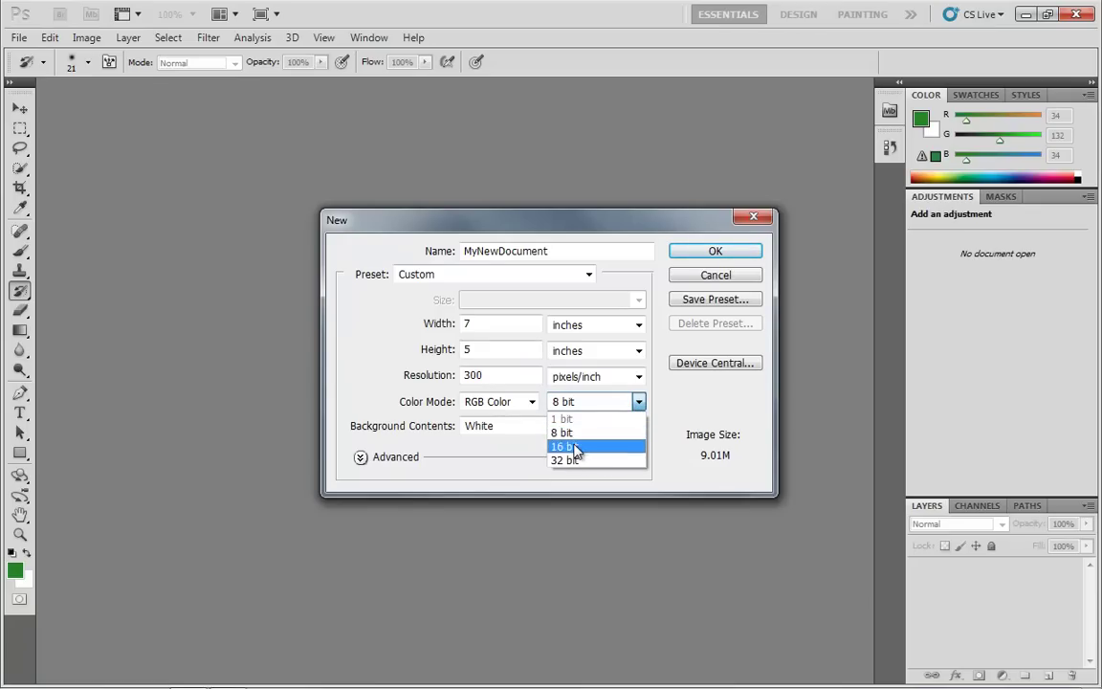
left_click(575, 447)
left_click(589, 407)
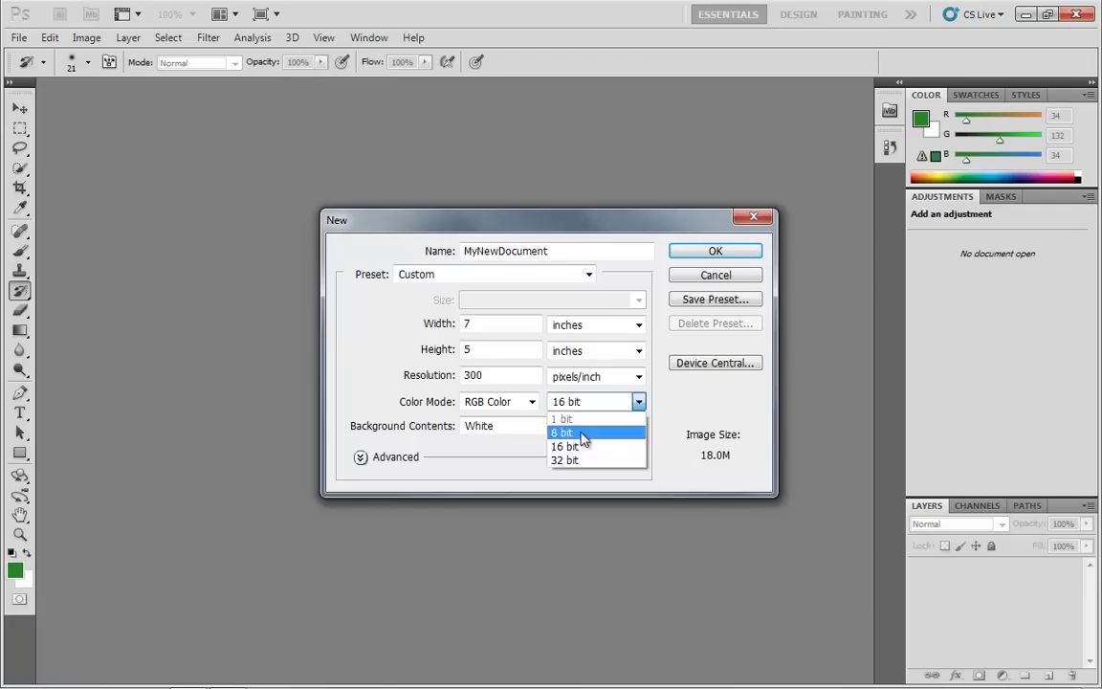
left_click(570, 461)
left_click(583, 403)
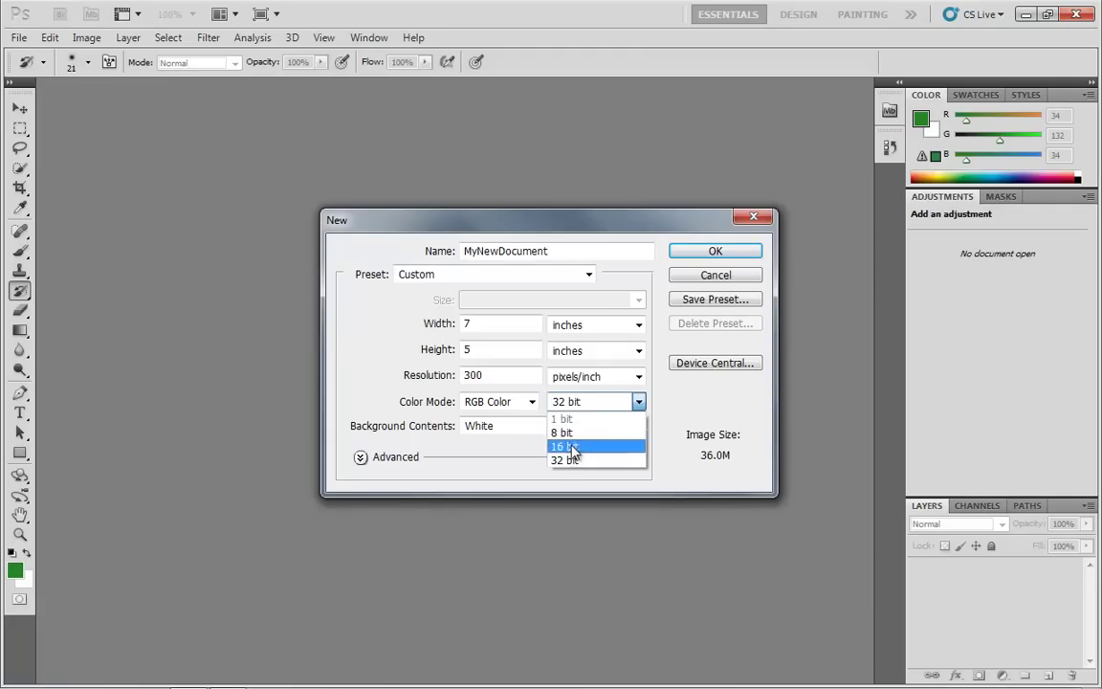
left_click(570, 446)
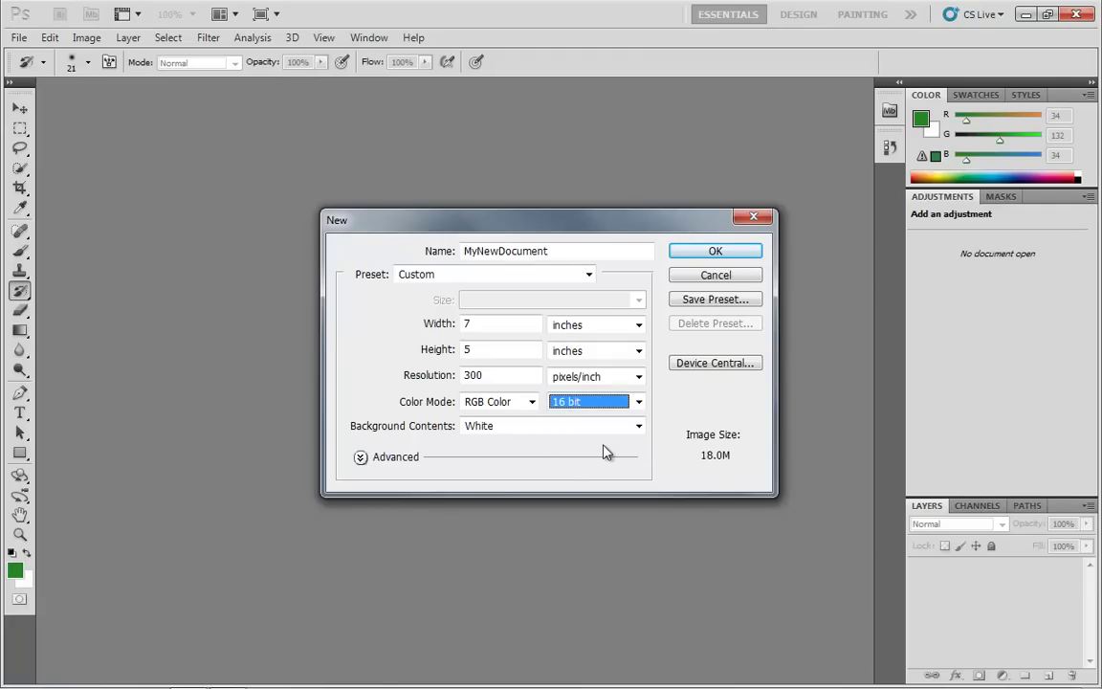
left_click(492, 405)
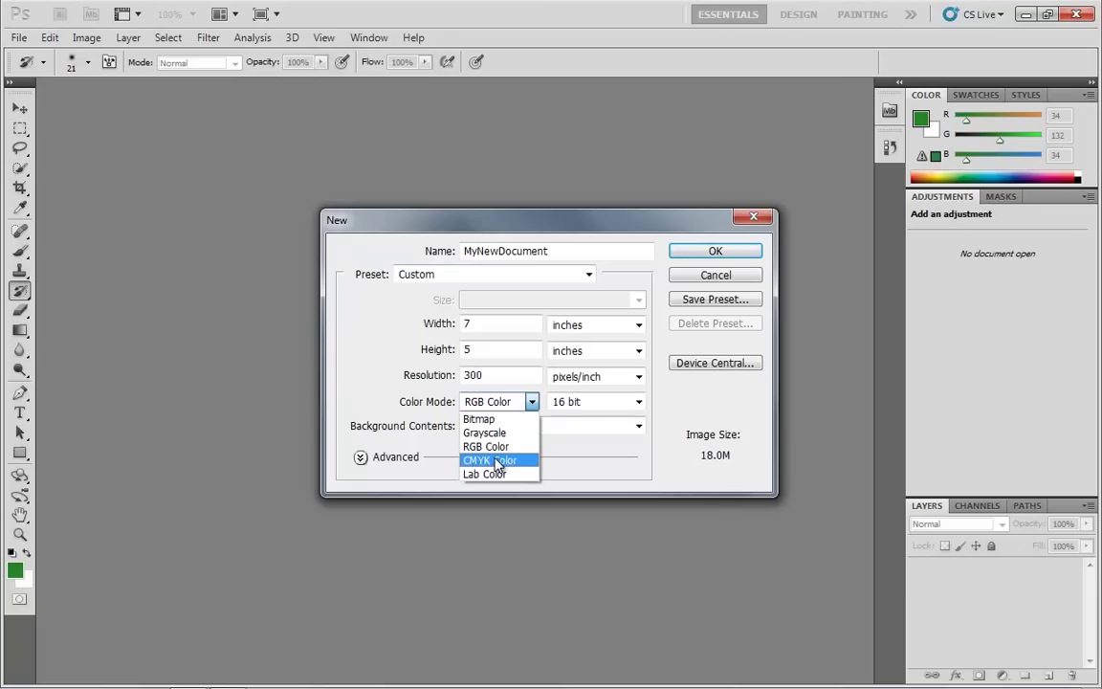
- Choose CMYK Color mode after briefly trying RGB Color, giving 24.0M at 16 bit
left_click(496, 462)
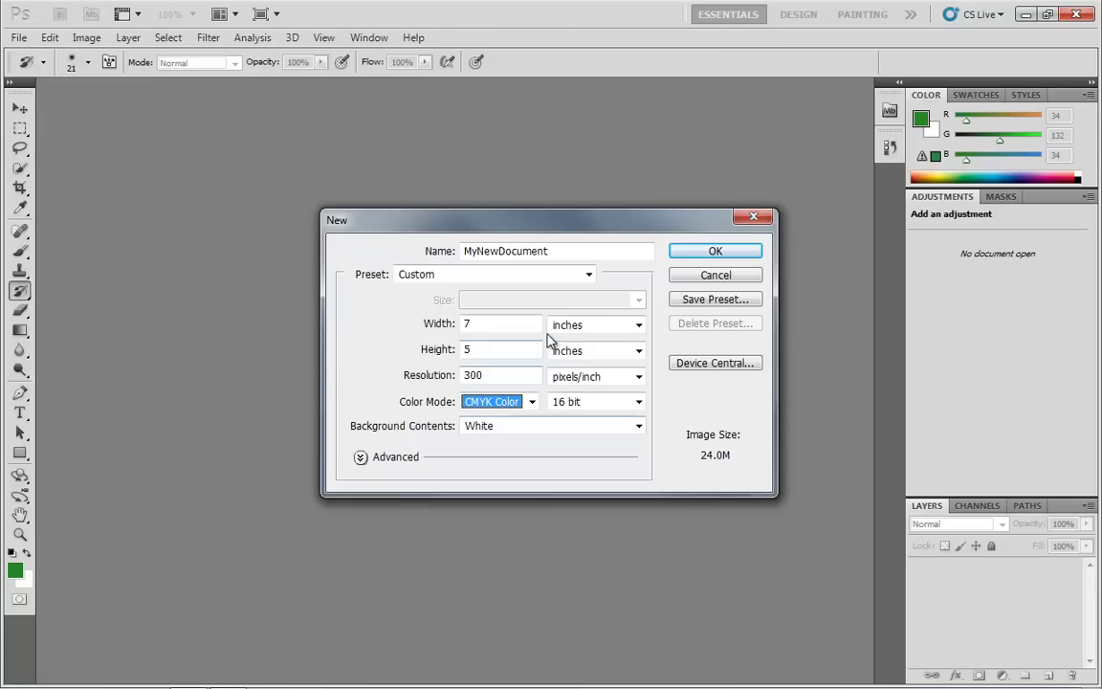
left_click(486, 405)
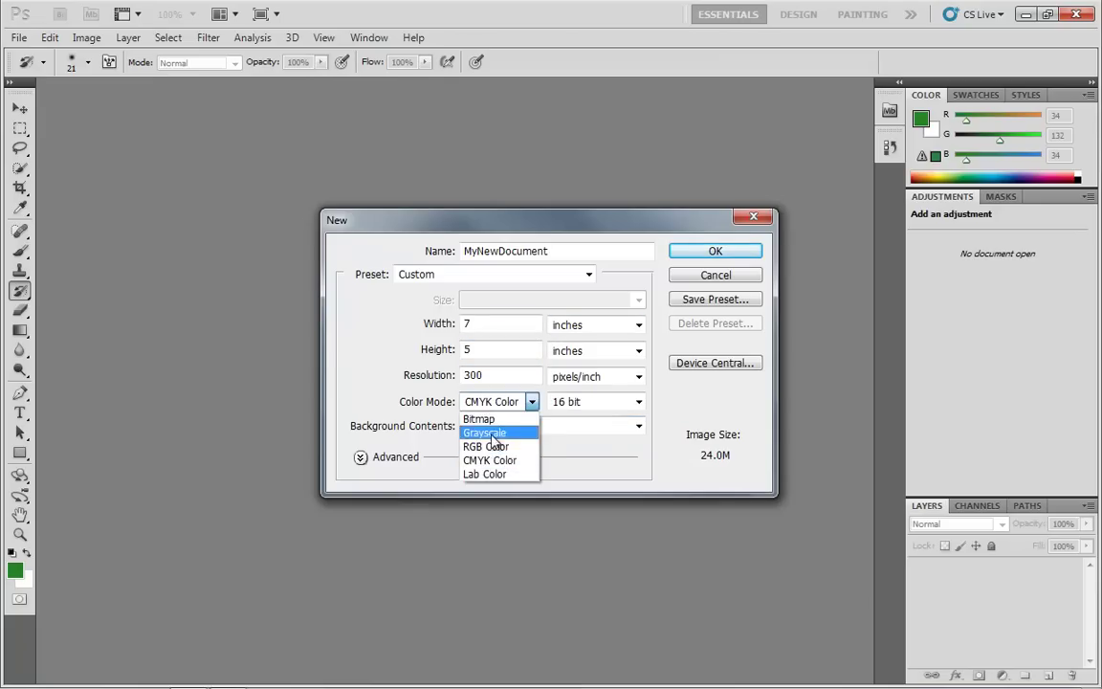
left_click(493, 446)
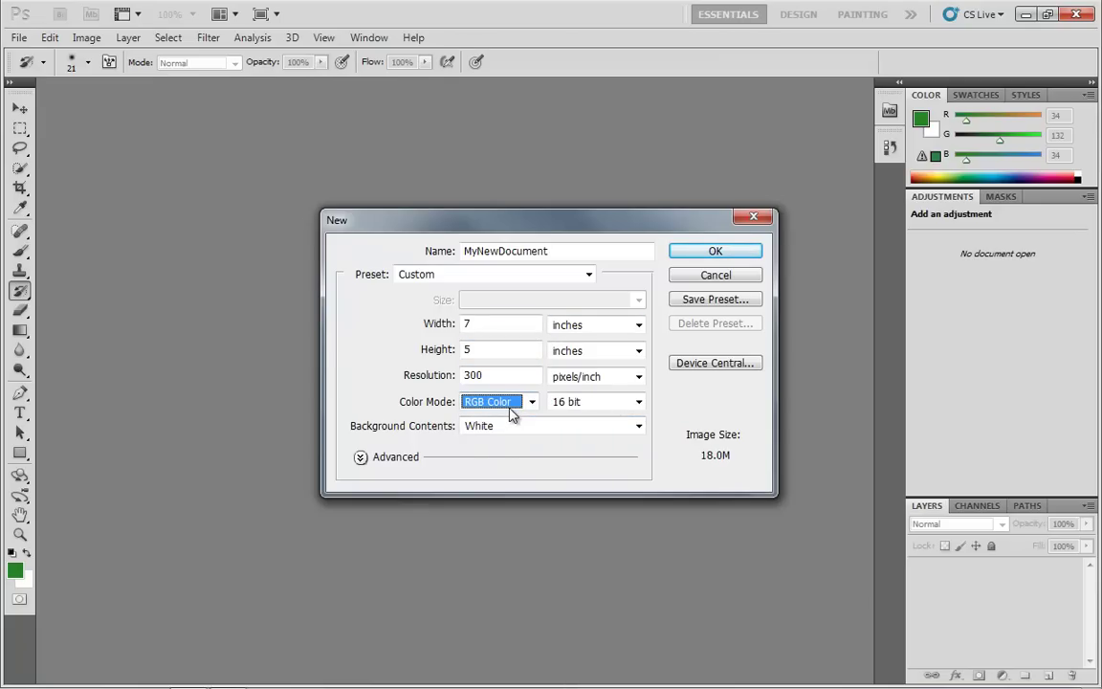
left_click(504, 402)
left_click(493, 463)
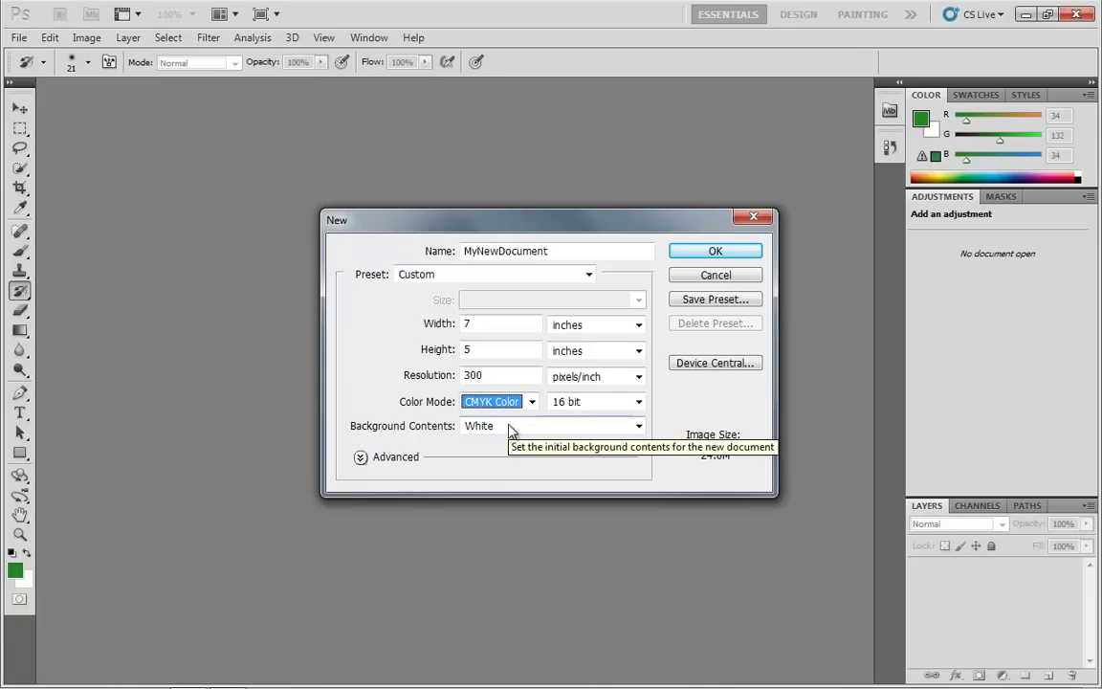
- Change Background Contents to Transparent, keeping CMYK Color at 16 bit
left_click(511, 429)
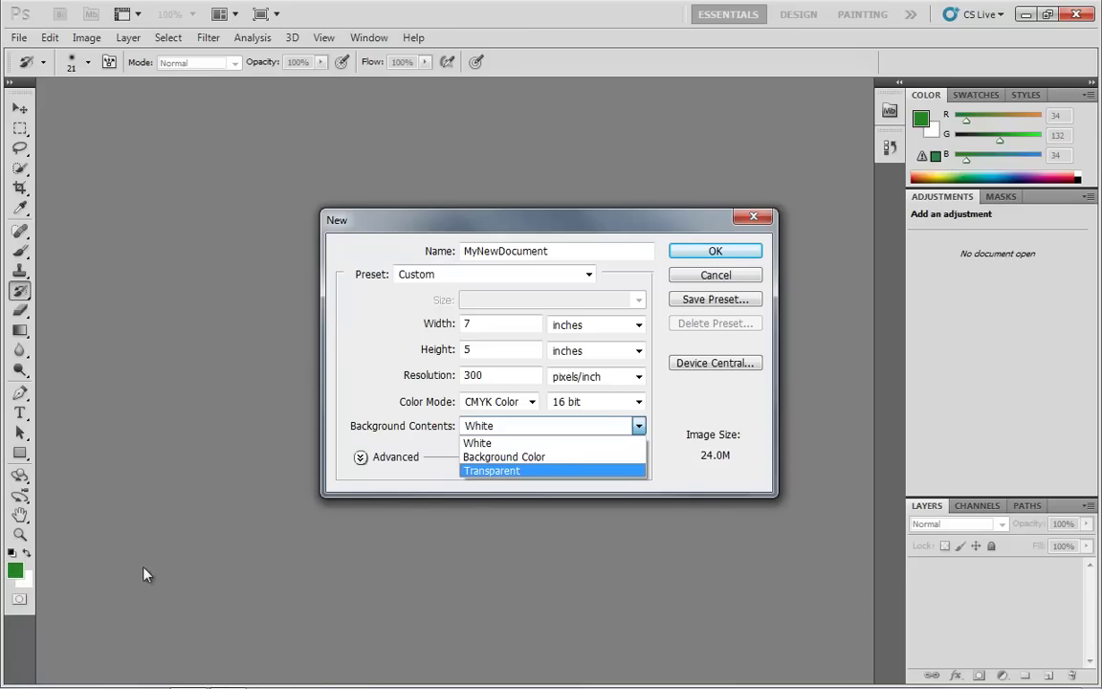
left_click(491, 472)
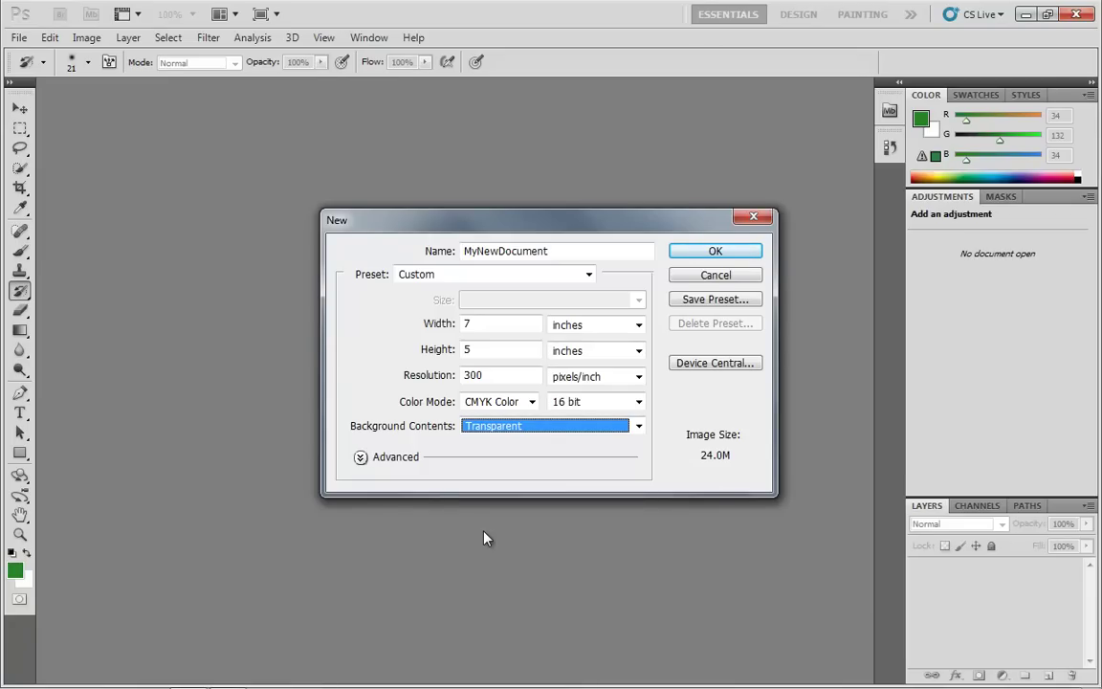
- Set the new document's colour mode to RGB Color with the sRGB IEC61966-2.1 profile (18.0M)
left_click(360, 457)
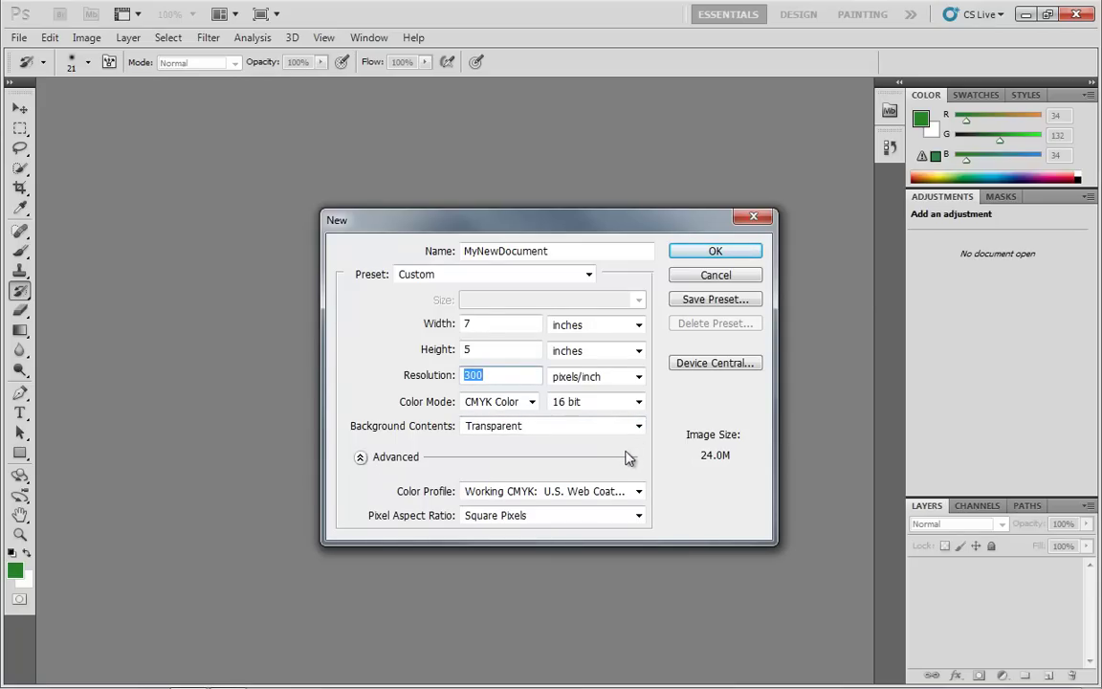
left_click(638, 493)
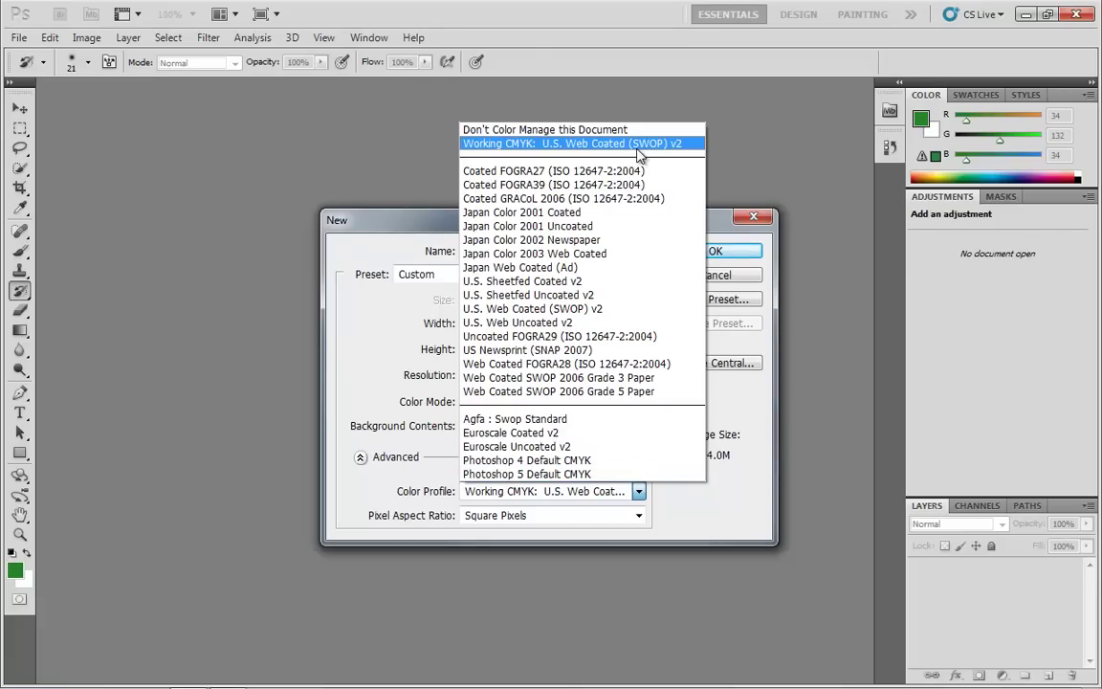
left_click(479, 144)
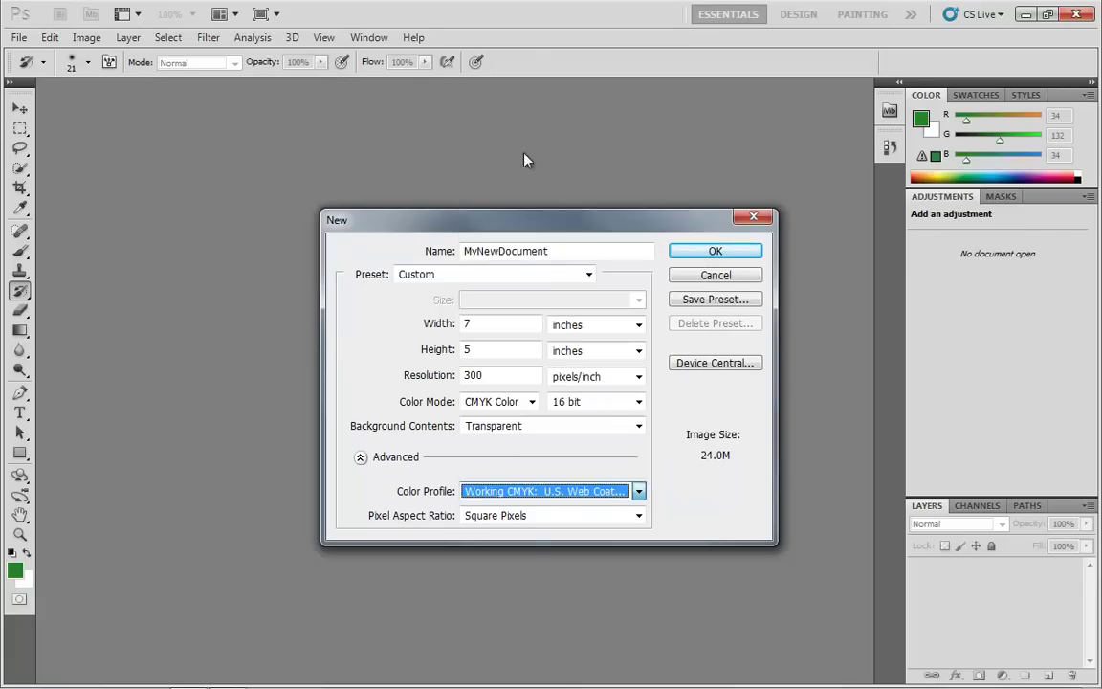
left_click(491, 401)
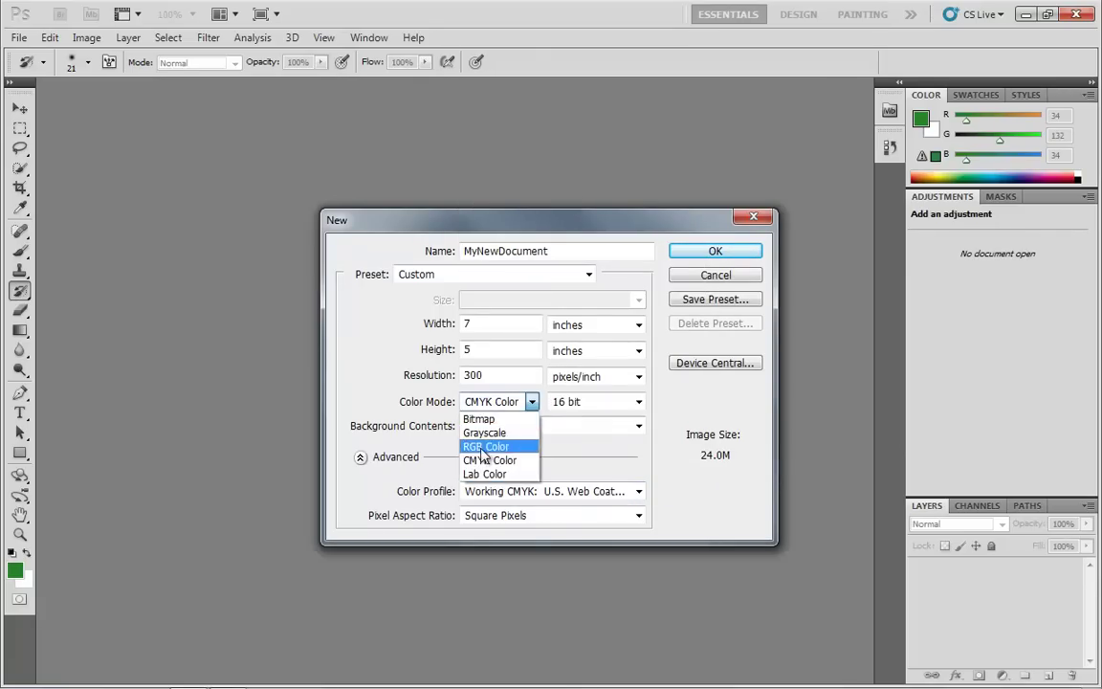
left_click(483, 447)
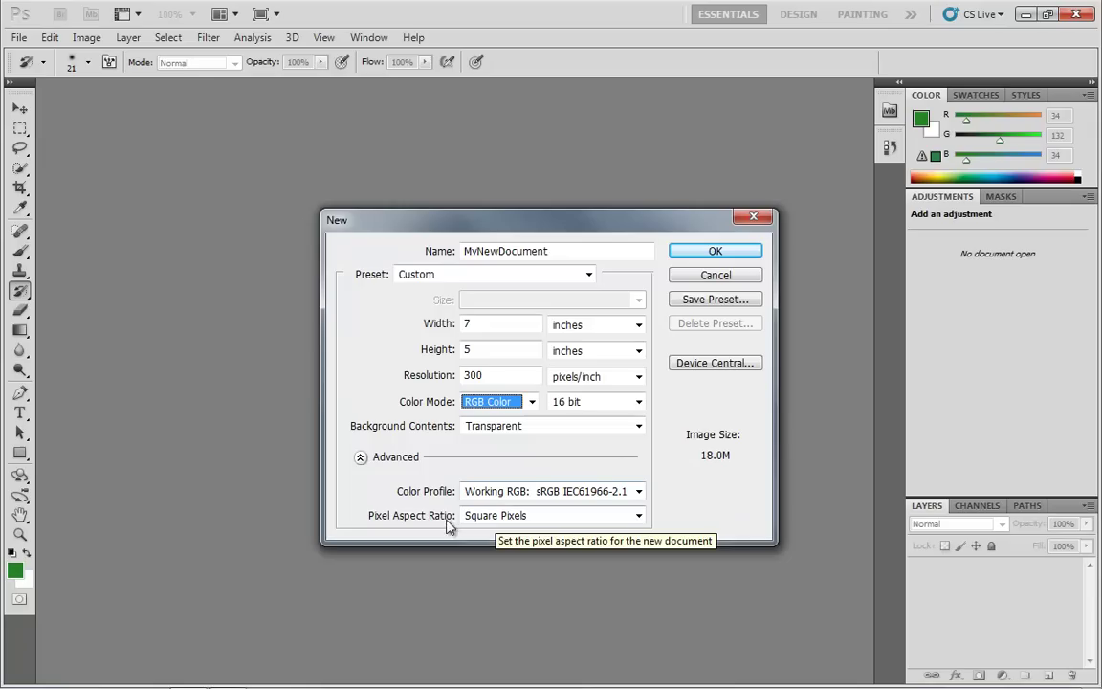
left_click(516, 517)
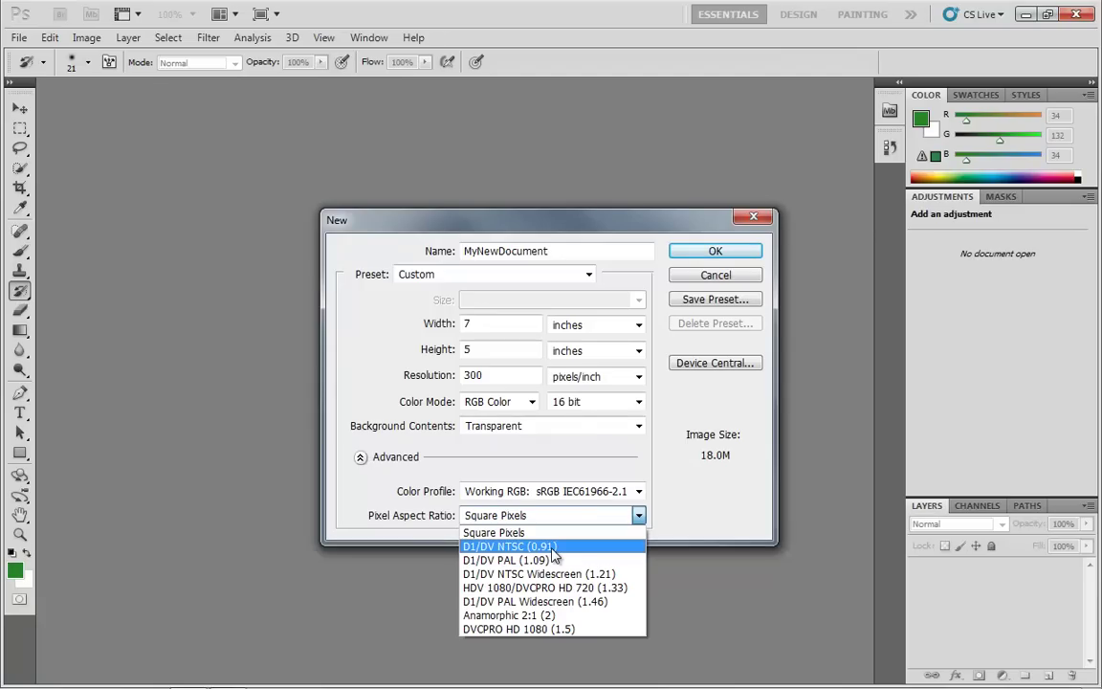
left_click(498, 533)
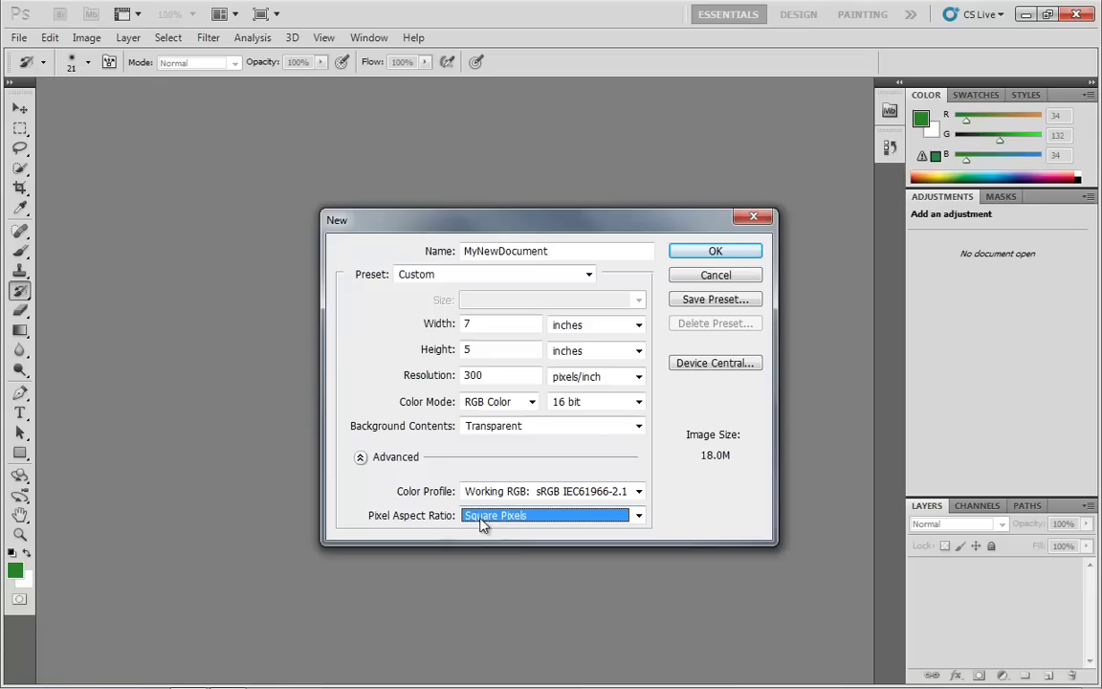
left_click(514, 519)
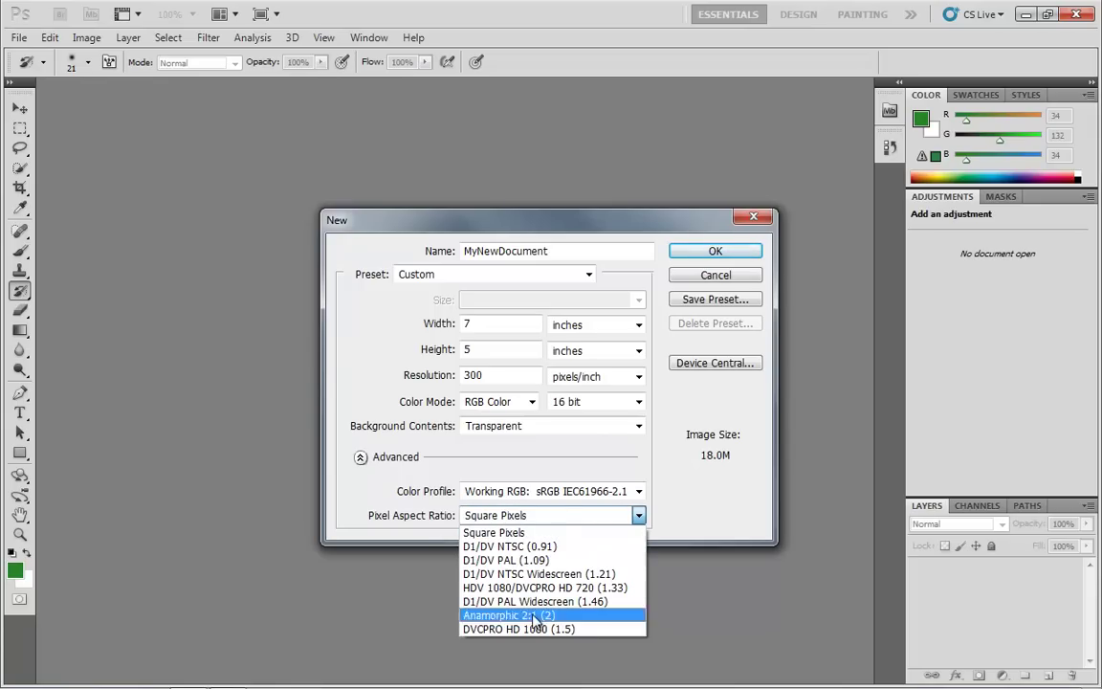
left_click(511, 534)
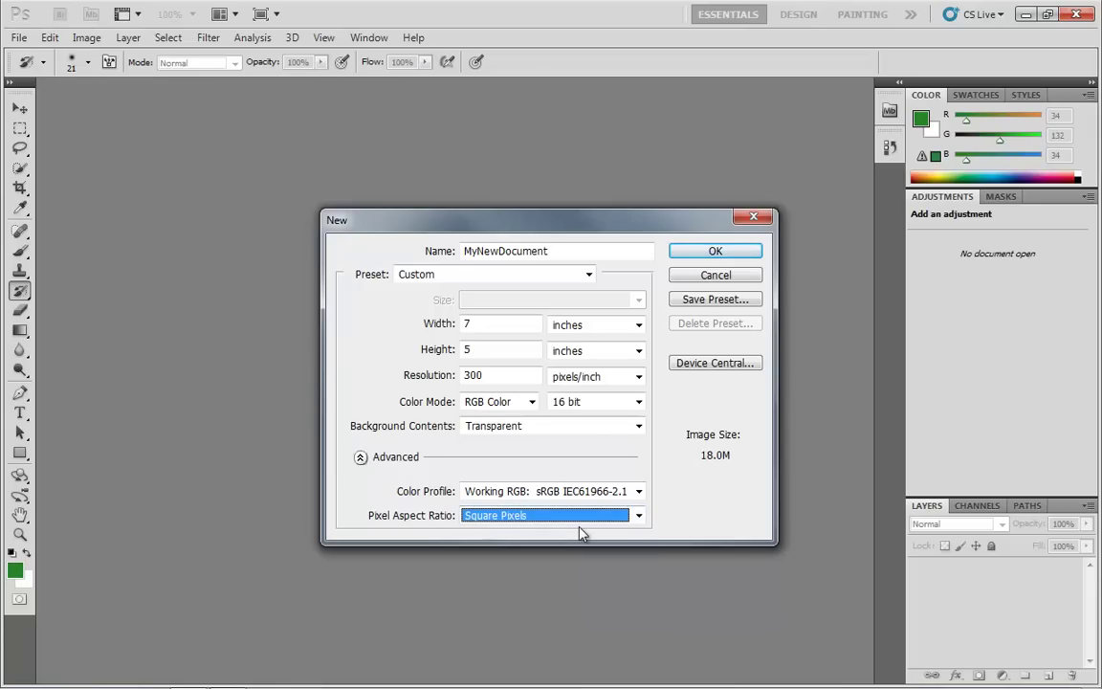
left_click(553, 519)
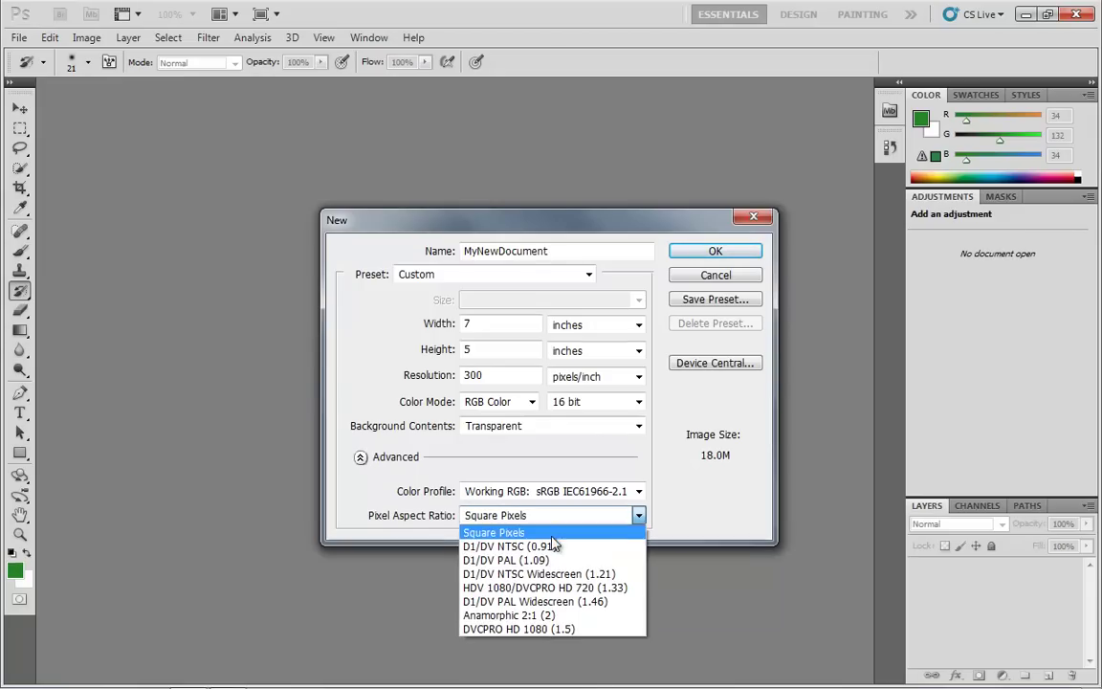
left_click(503, 532)
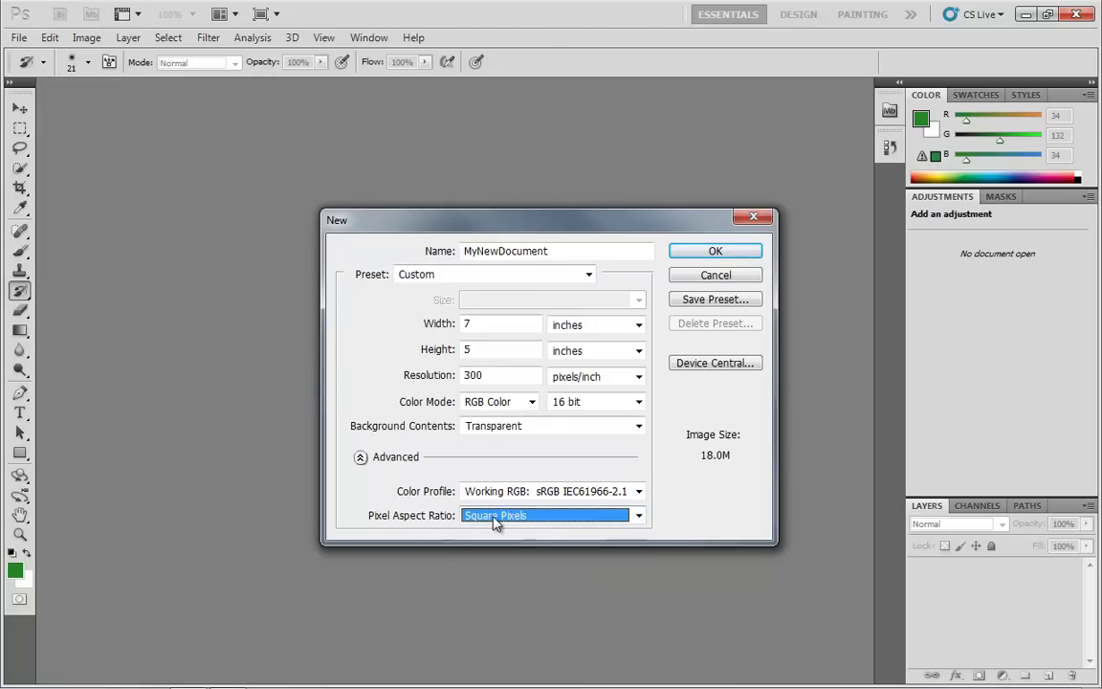
left_click(538, 516)
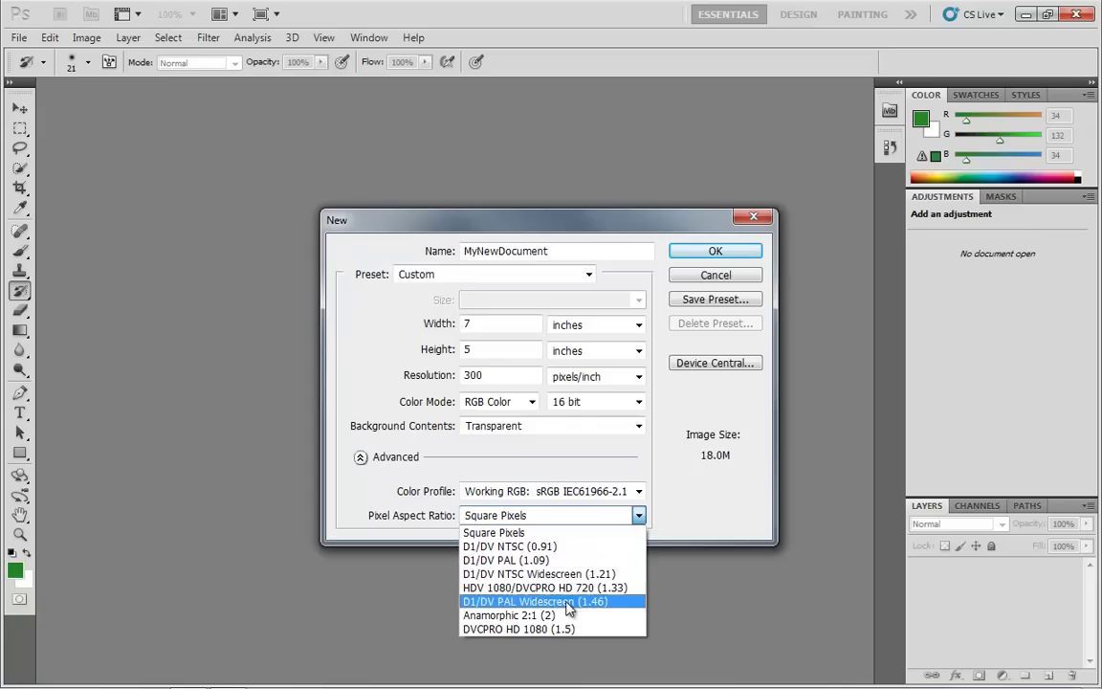
left_click(541, 532)
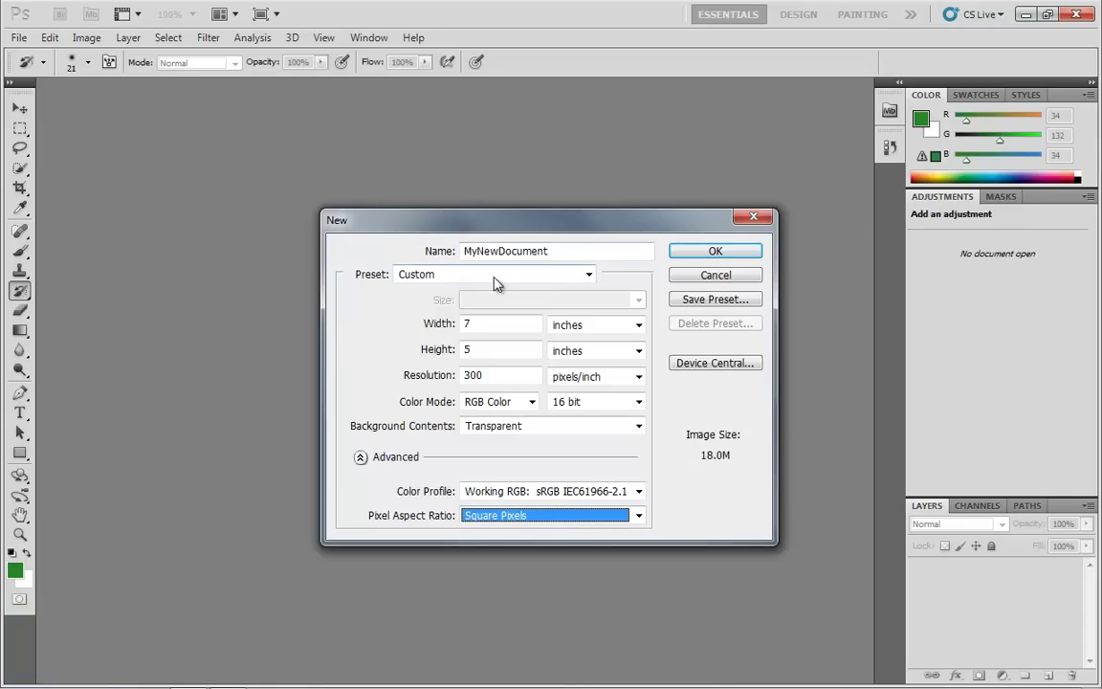
- Preview the Flash Player 10.1 320 x 240 device preset in Device Central
left_click(722, 367)
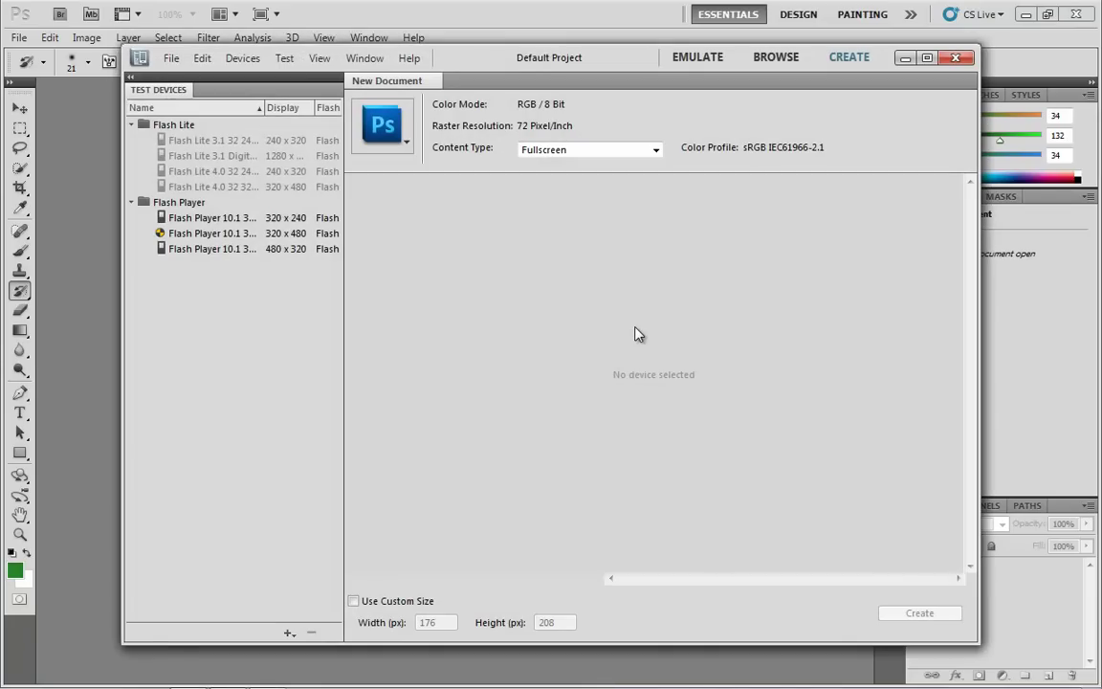
left_click(212, 218)
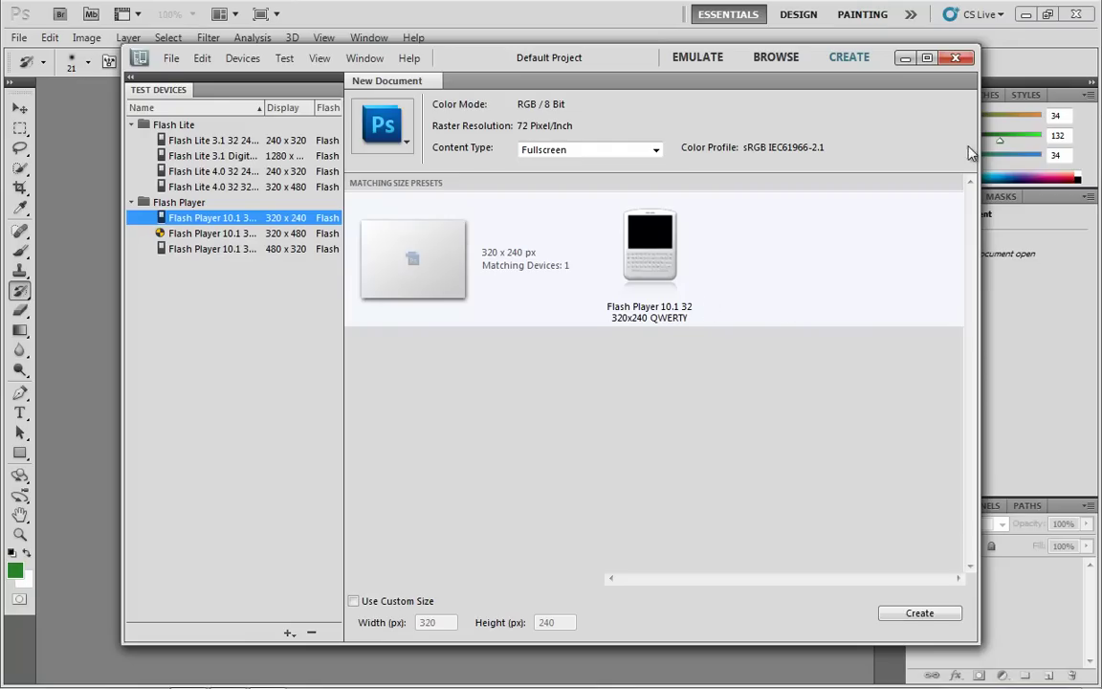
- Close Device Central and create the blank 7 x 5 inch, 72 ppi RGB document Untitled-1
left_click(956, 58)
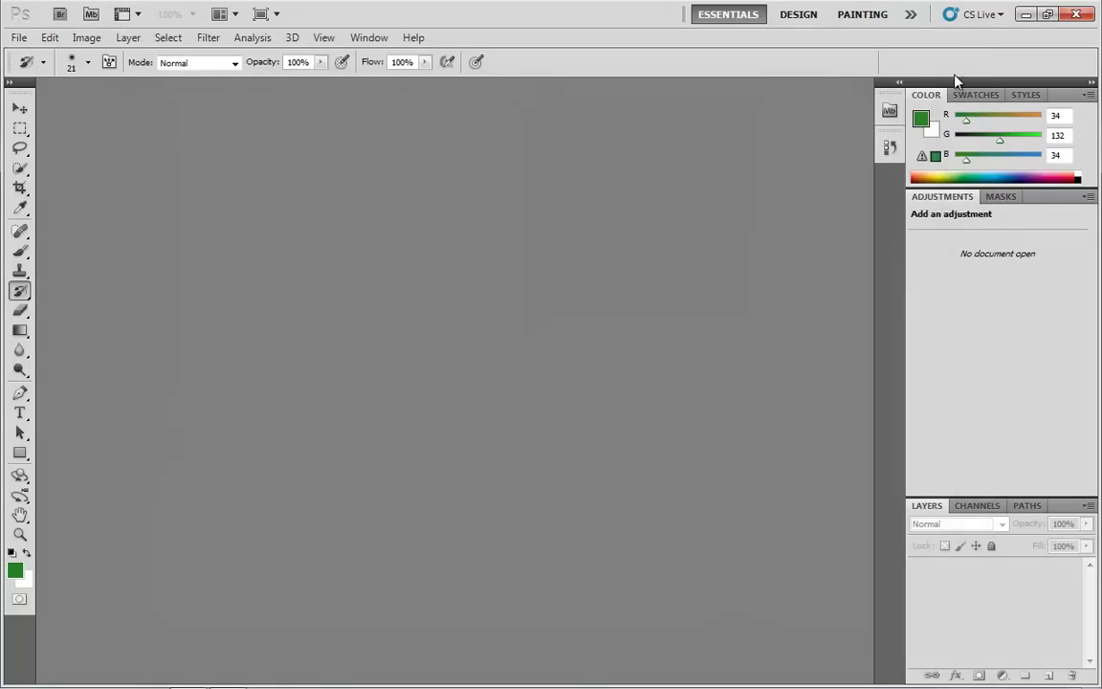
left_click(17, 37)
left_click(27, 52)
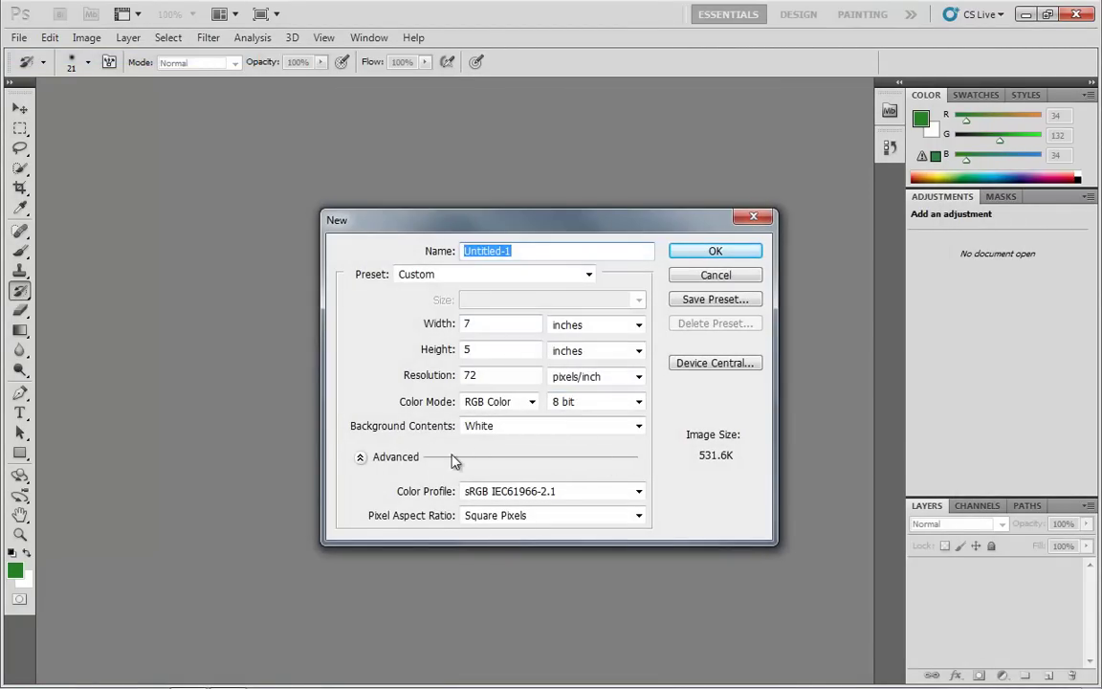
left_click(361, 457)
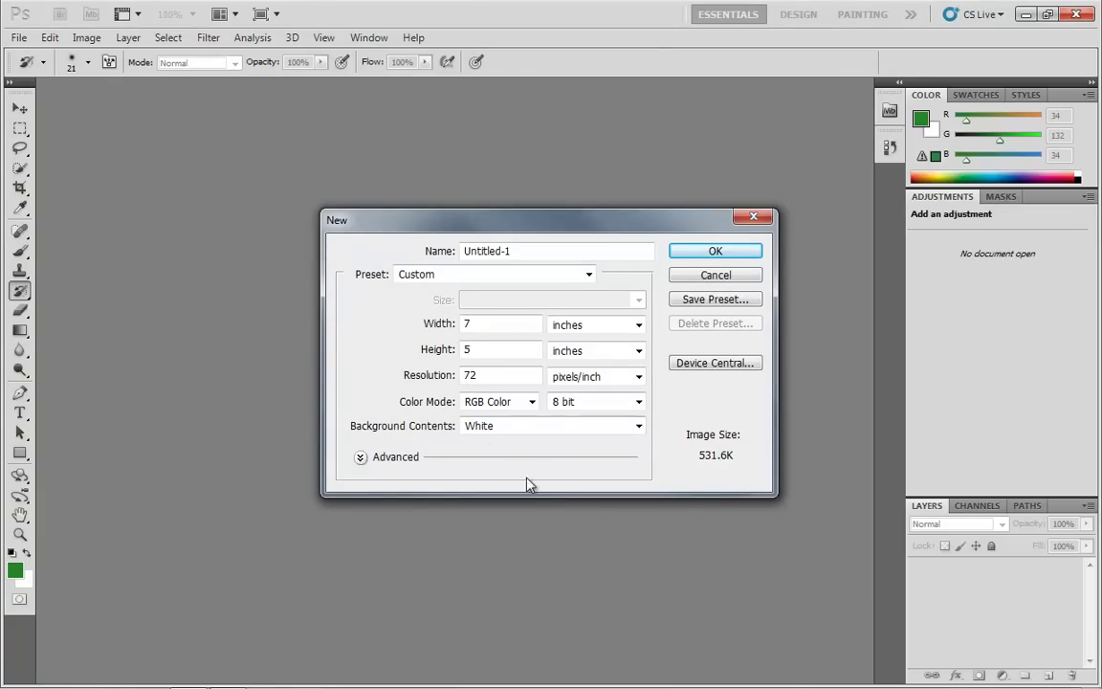
left_click(713, 251)
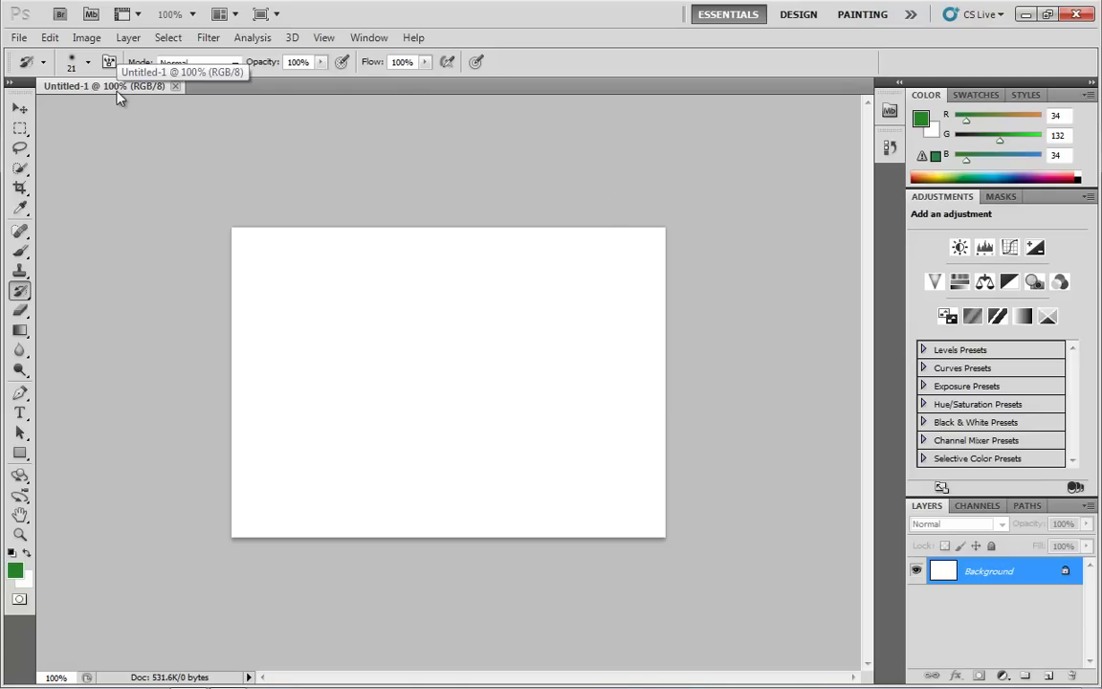
- Set the foreground colour to magenta (201, 30, 216)
left_click(15, 570)
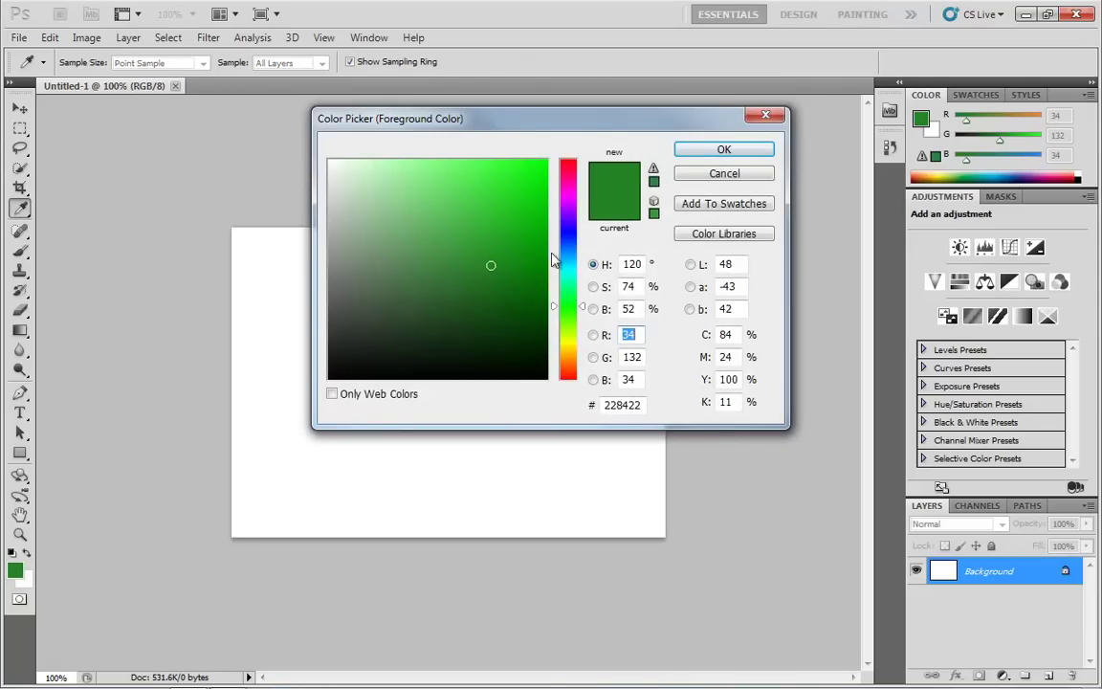
left_click_drag(568, 253, 566, 200)
left_click(517, 188)
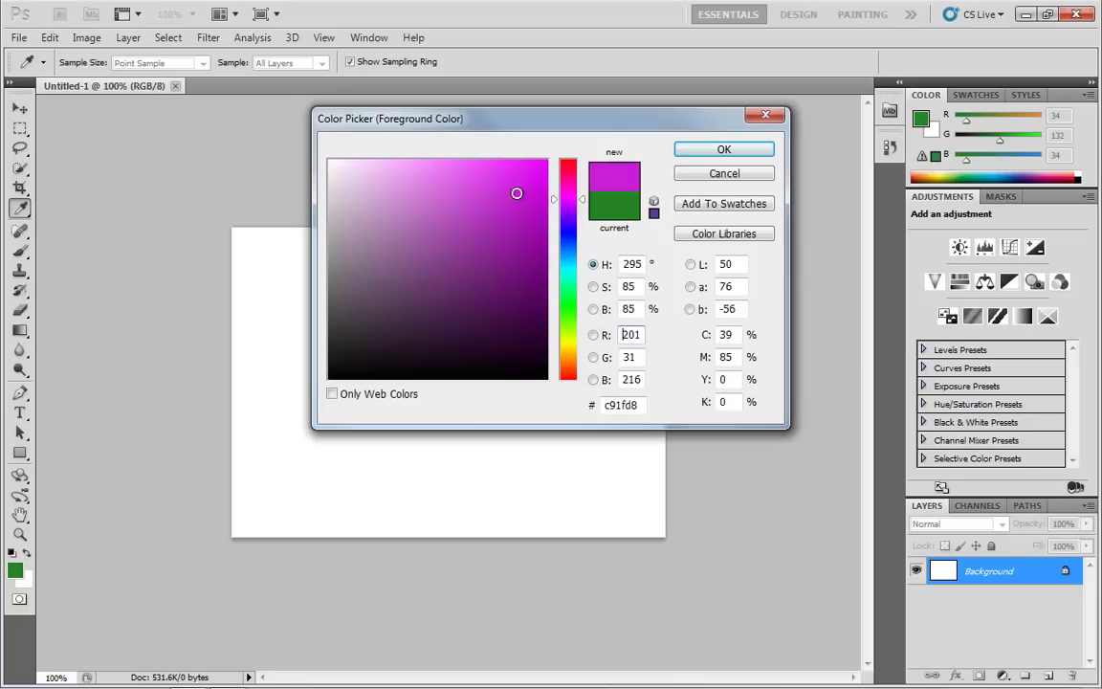
left_click(721, 153)
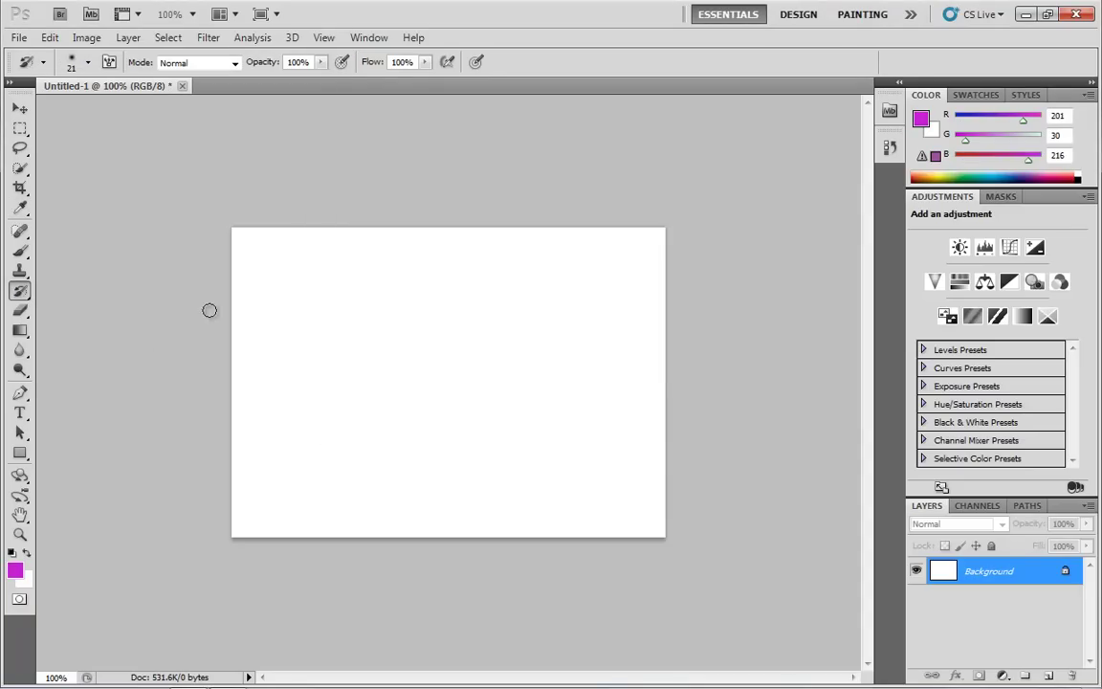
- Brush a smiley: two vertical eye strokes above a wide curved smile
key("b")
left_click_drag(386, 291, 398, 399)
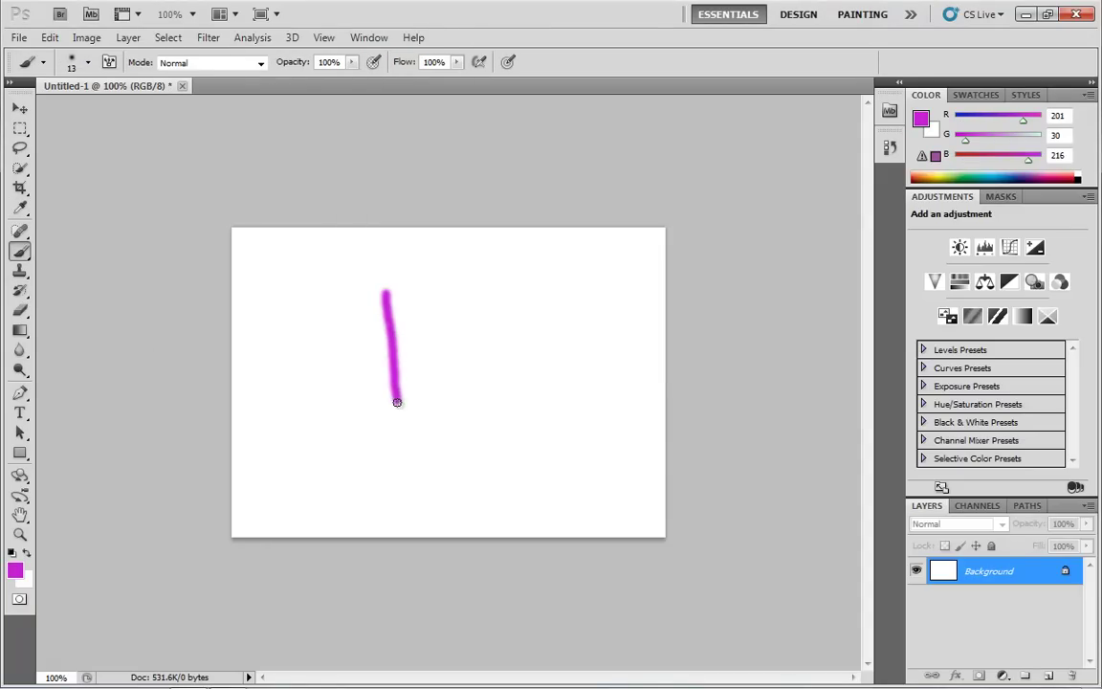
left_click_drag(449, 293, 465, 394)
mouse_move(310, 392)
left_mouse_down()
mouse_move(350, 457)
mouse_move(467, 496)
mouse_move(551, 463)
mouse_move(588, 373)
left_mouse_up()
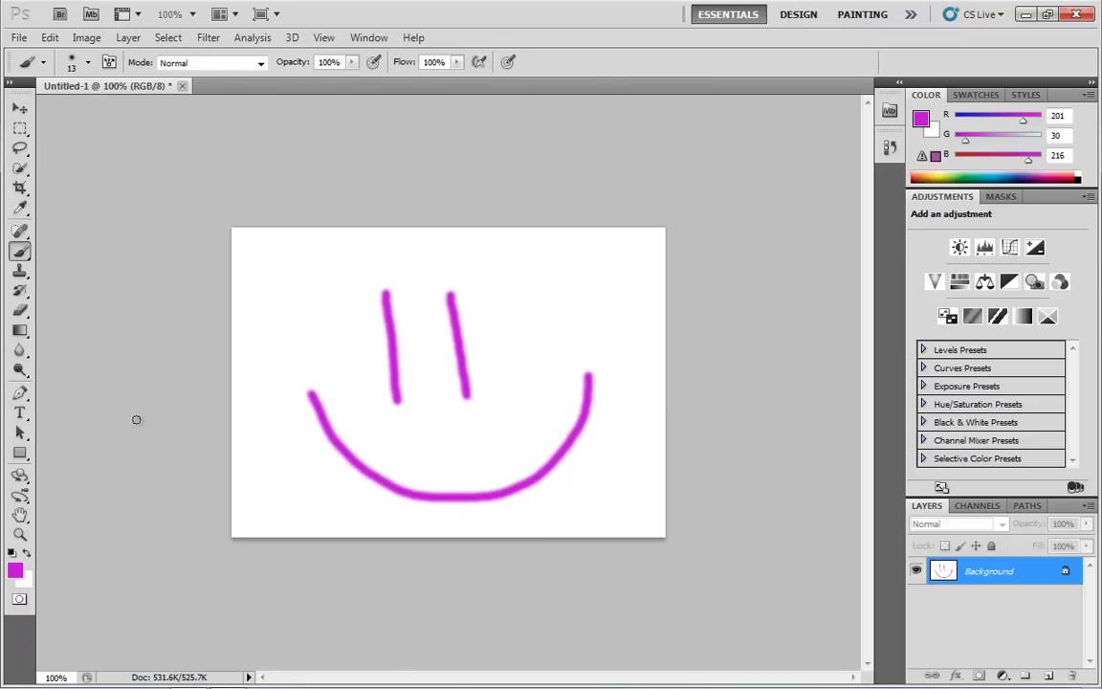
- Create a second blank document, Untitled-2, then bring Untitled-1 with its smiley back into view
left_click(18, 37)
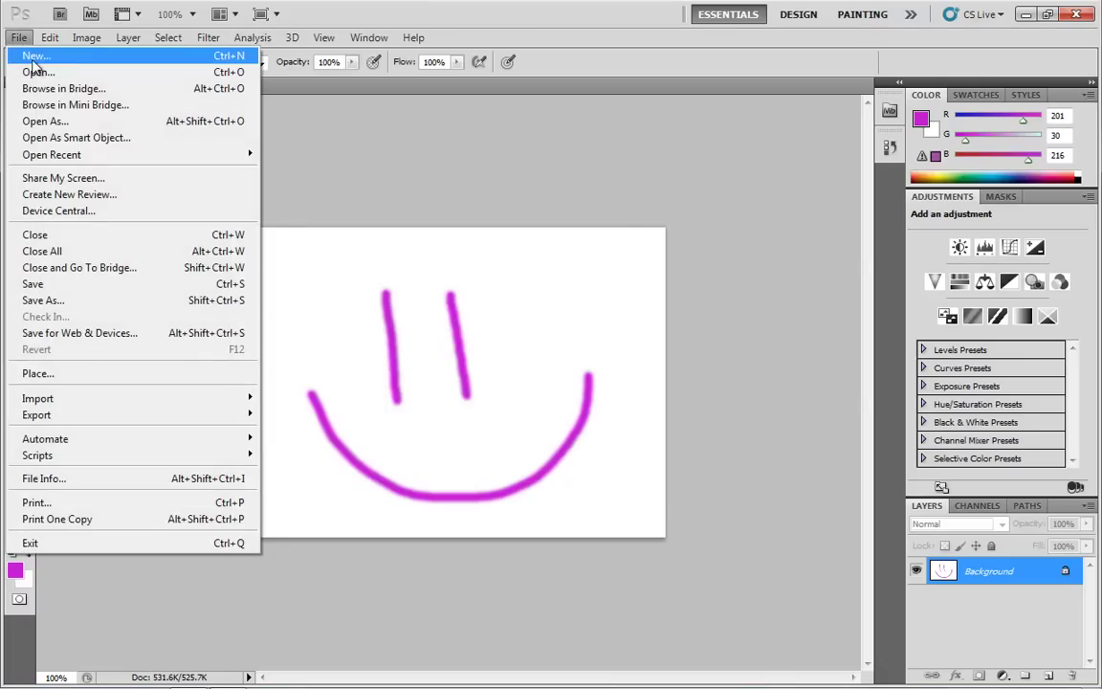
left_click(35, 57)
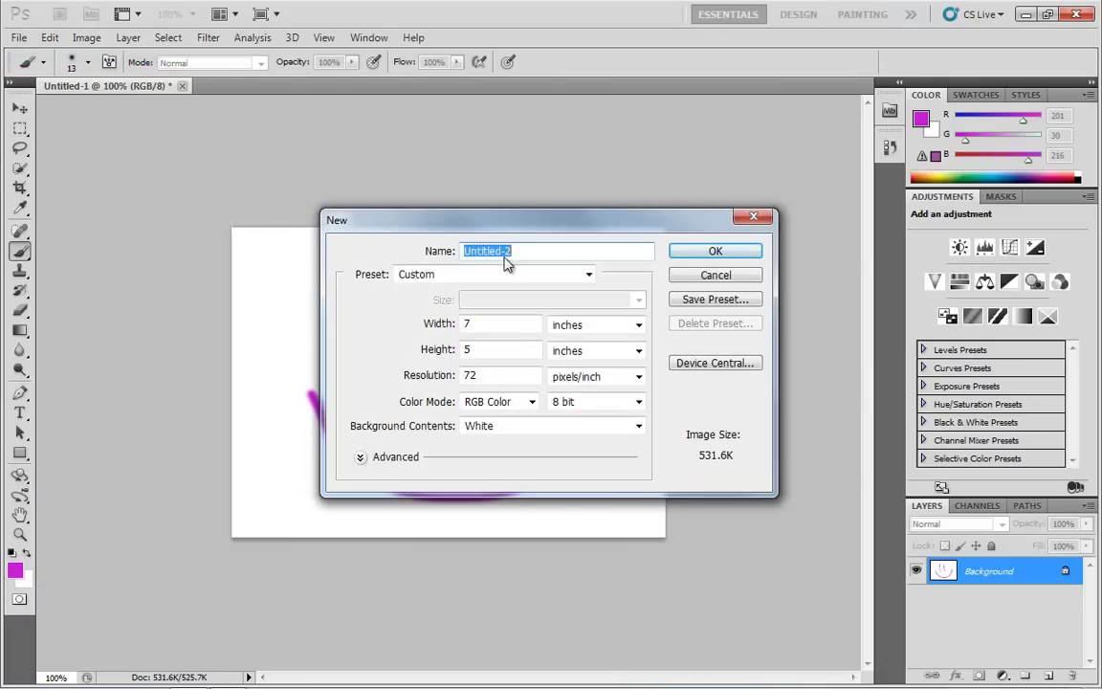
left_click(713, 251)
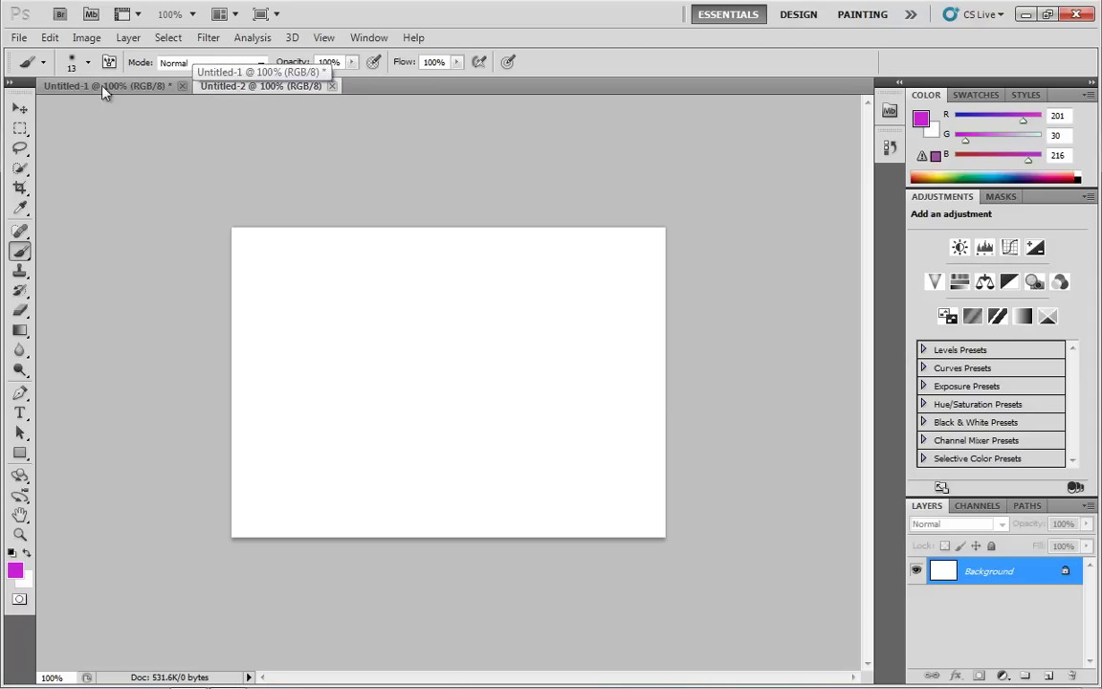
left_click(105, 88)
left_click(247, 89)
left_click(124, 86)
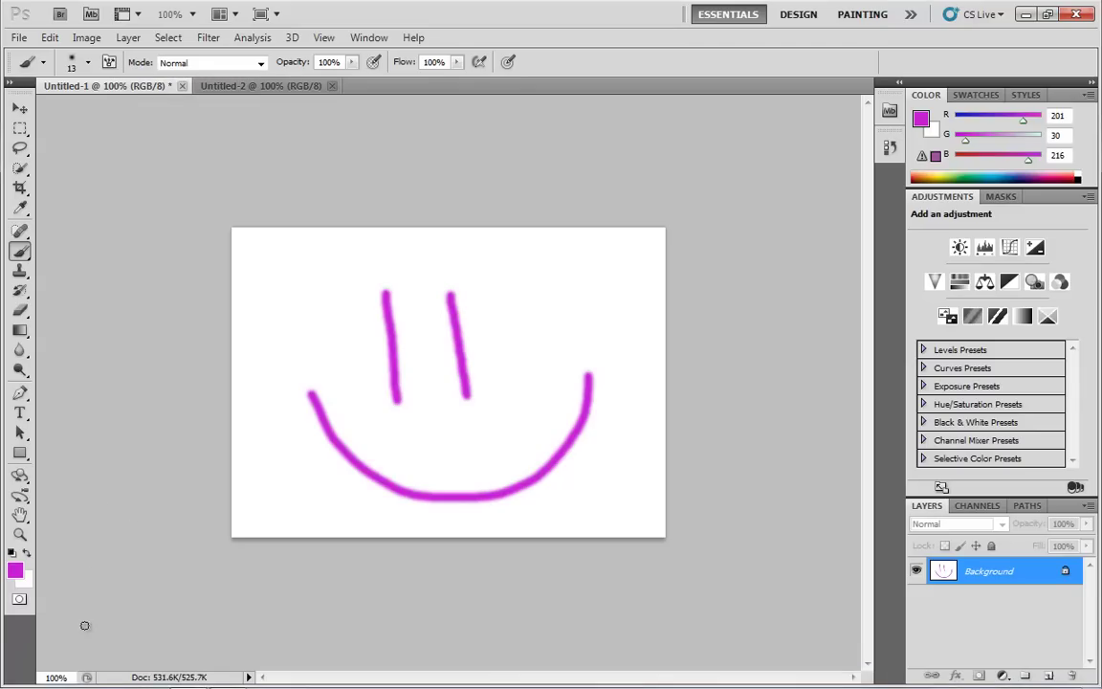
left_click(55, 678)
type("50")
key("Return")
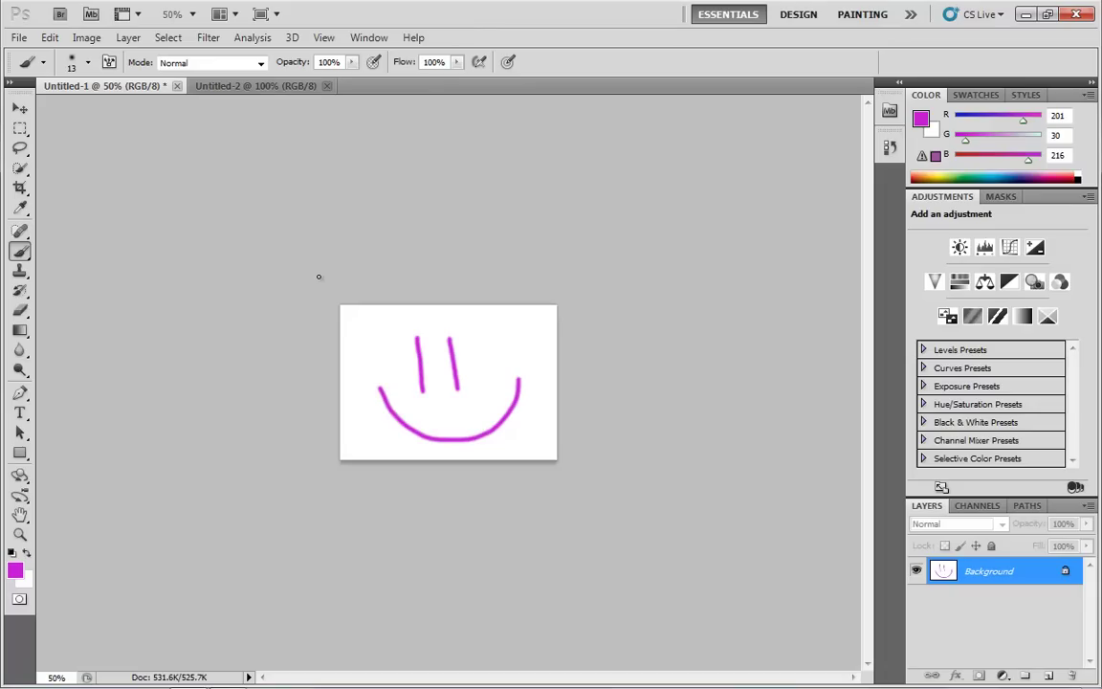
left_click(21, 37)
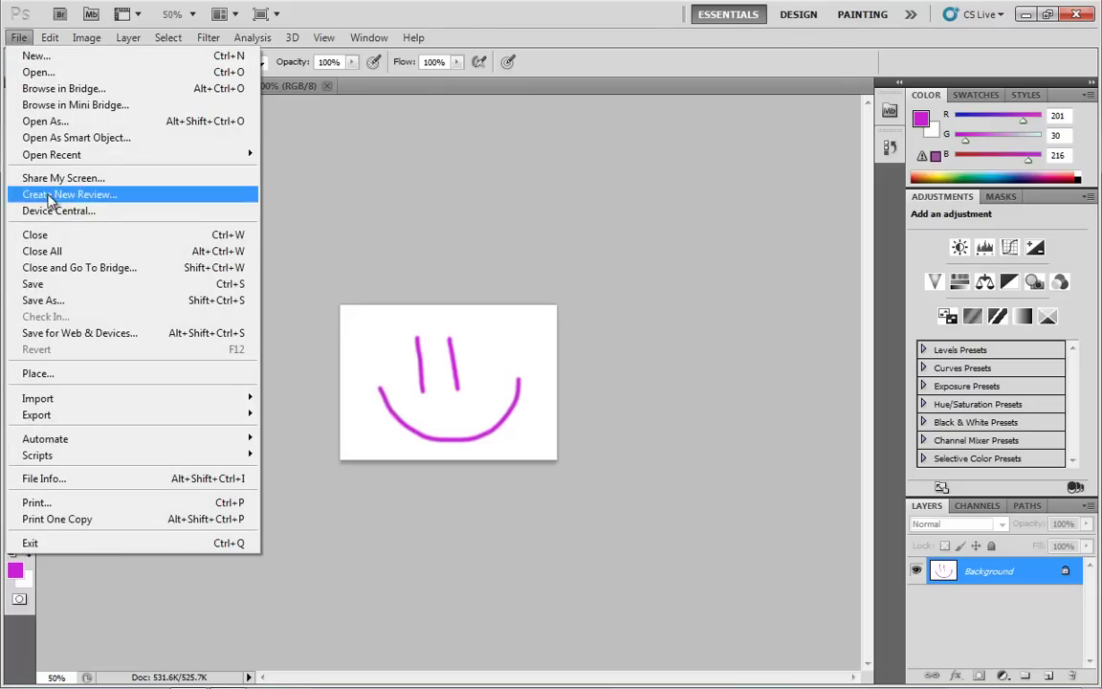
left_click(472, 201)
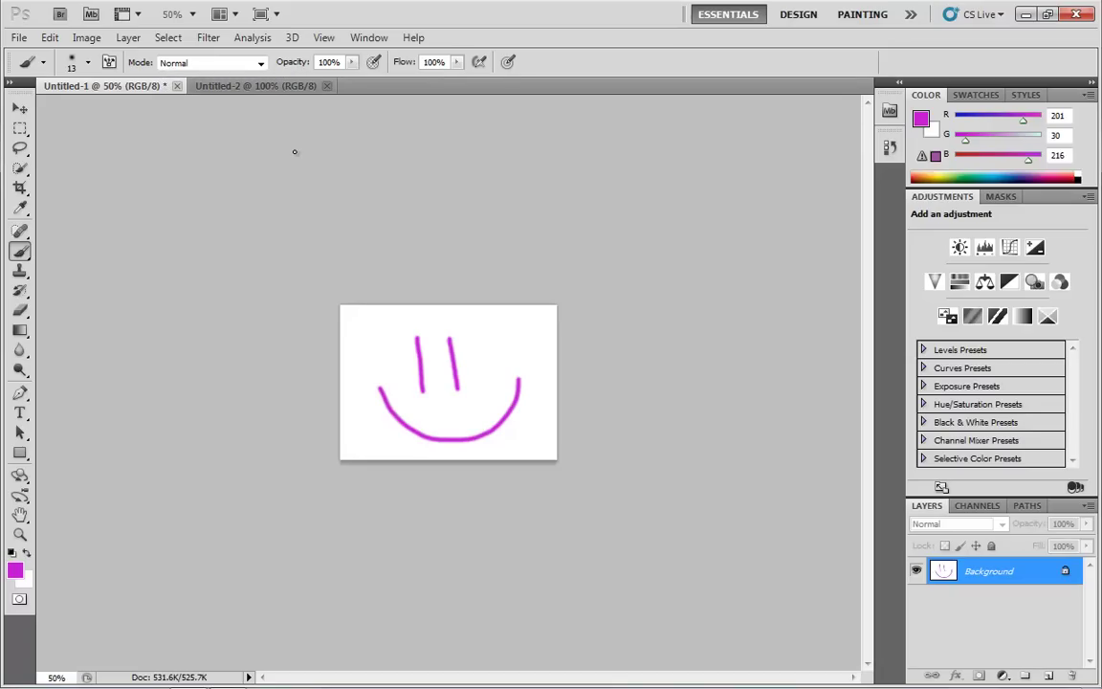
- Switch back and forth between the Untitled-1 and Untitled-2 tabs, ending on Untitled-2
left_click(208, 84)
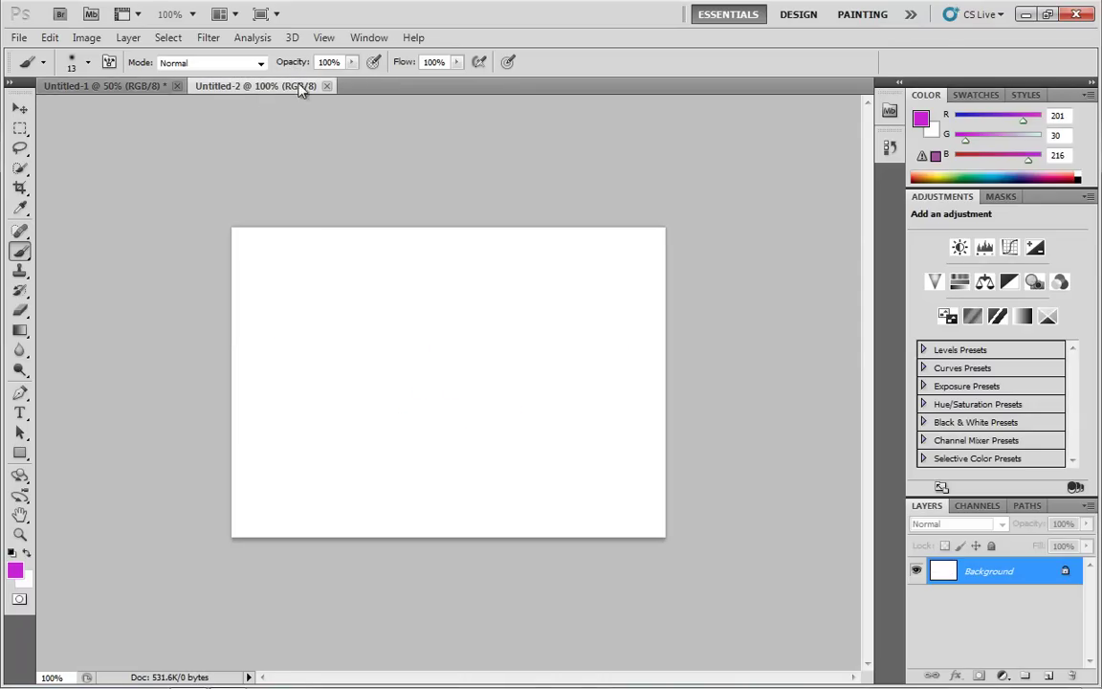
left_click(125, 84)
left_click(232, 85)
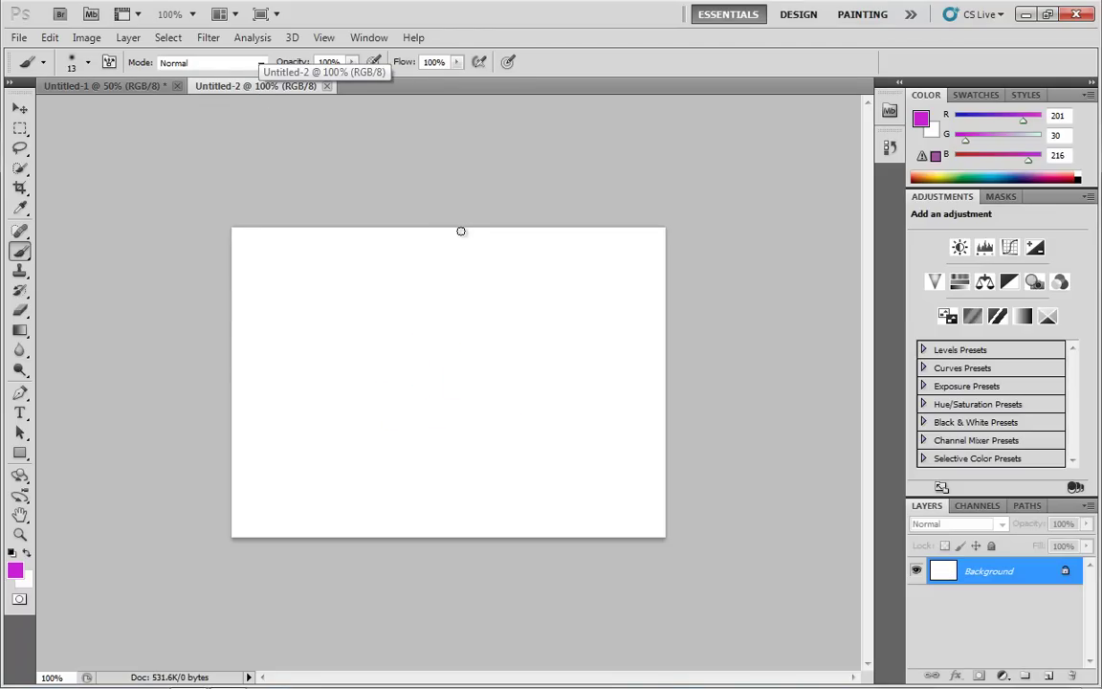
left_click(122, 83)
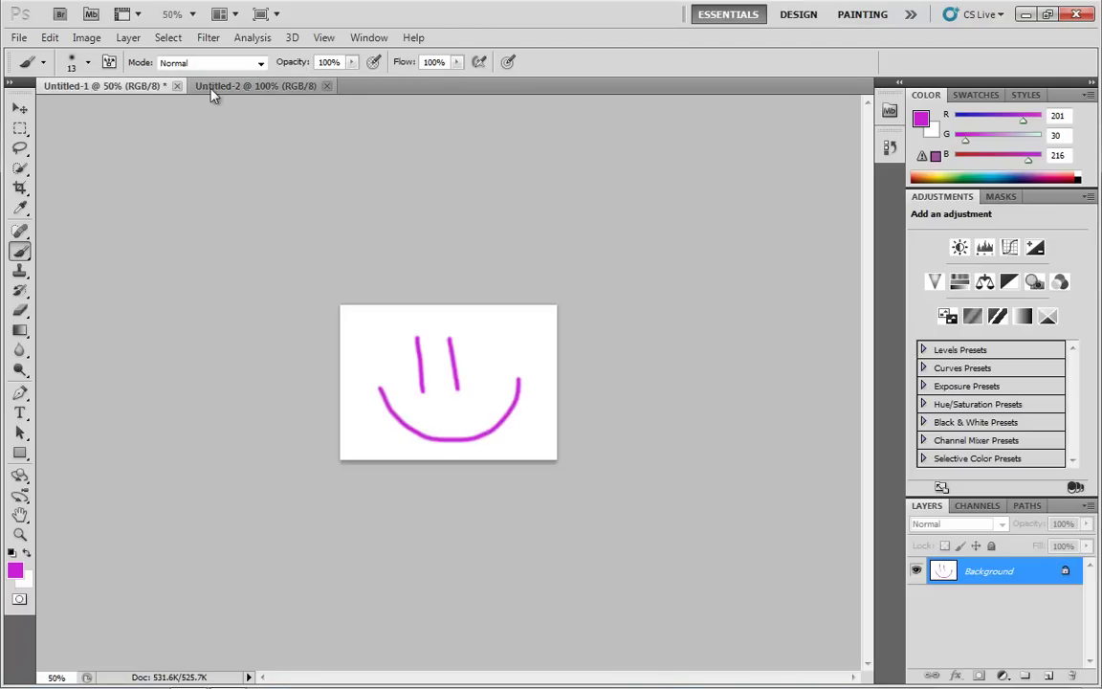
left_click(267, 87)
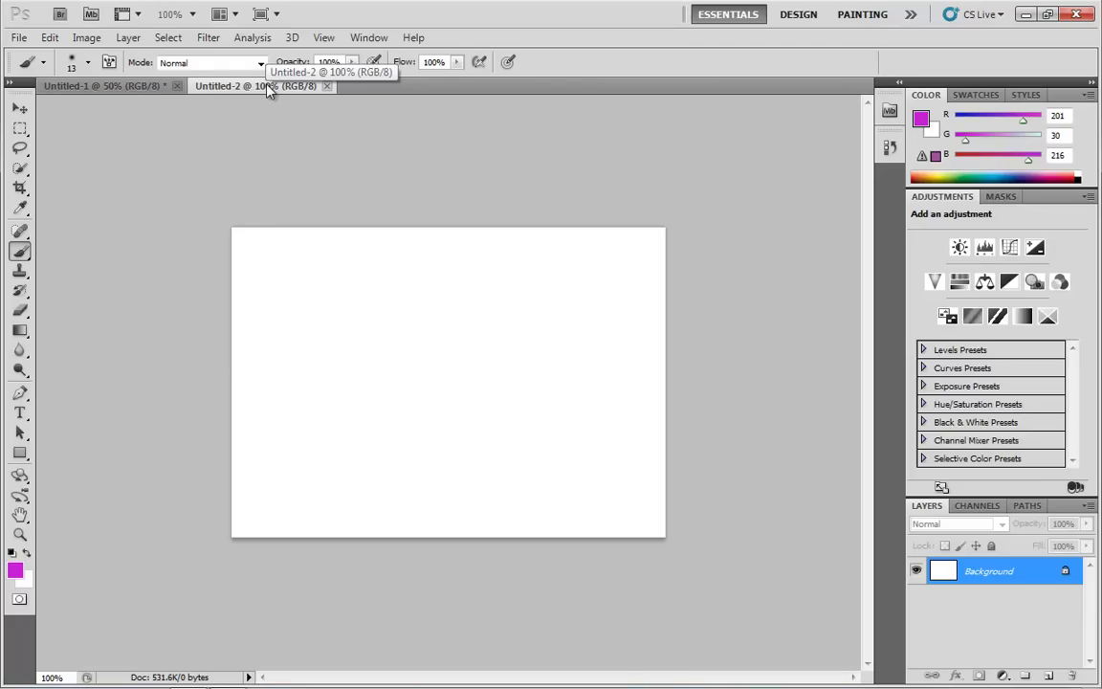
- Float Untitled-2 in its own window, move it around, then dock it back beside Untitled-1
left_click_drag(269, 88, 292, 128)
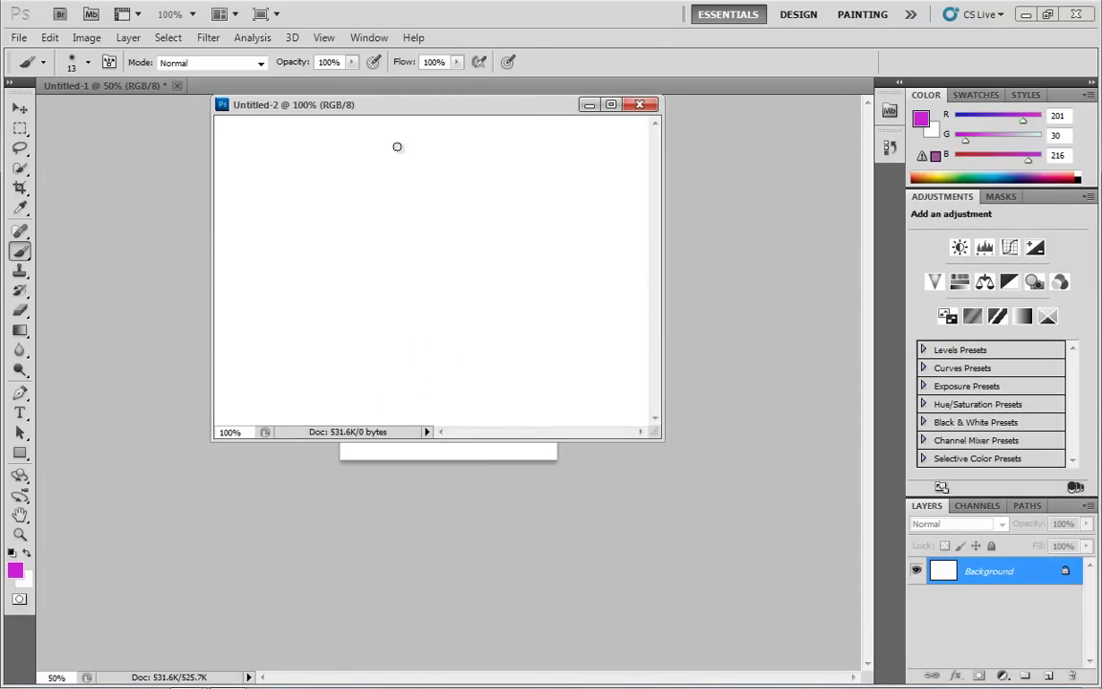
left_click_drag(268, 110, 159, 219)
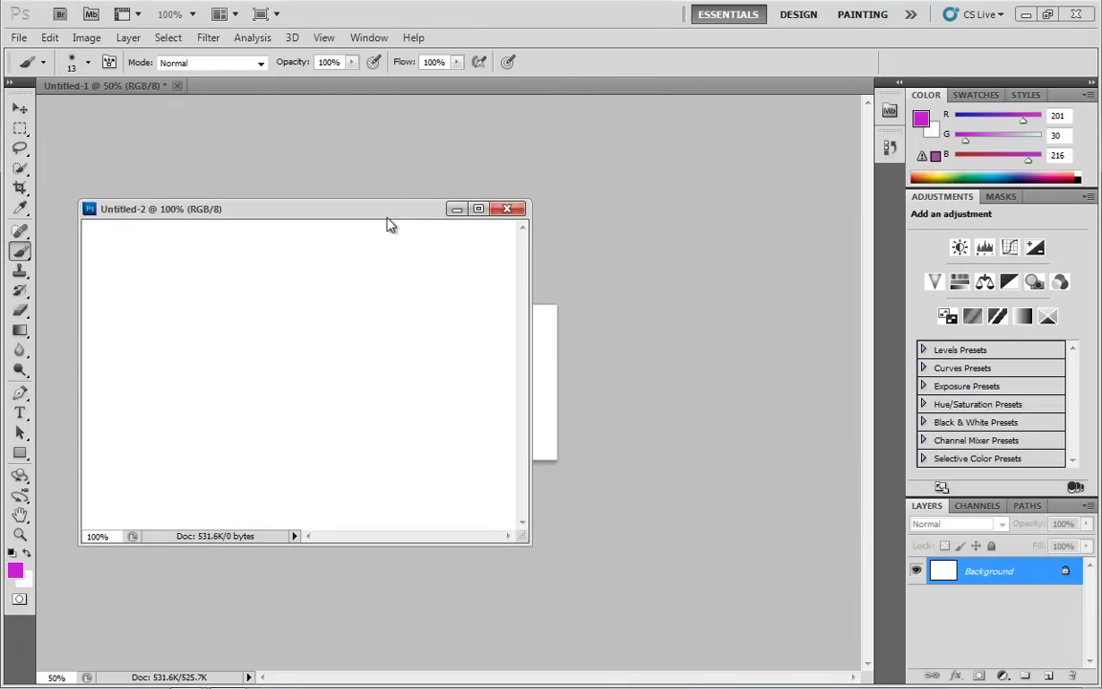
left_click_drag(418, 215, 74, 350)
left_click_drag(543, 227, 552, 197)
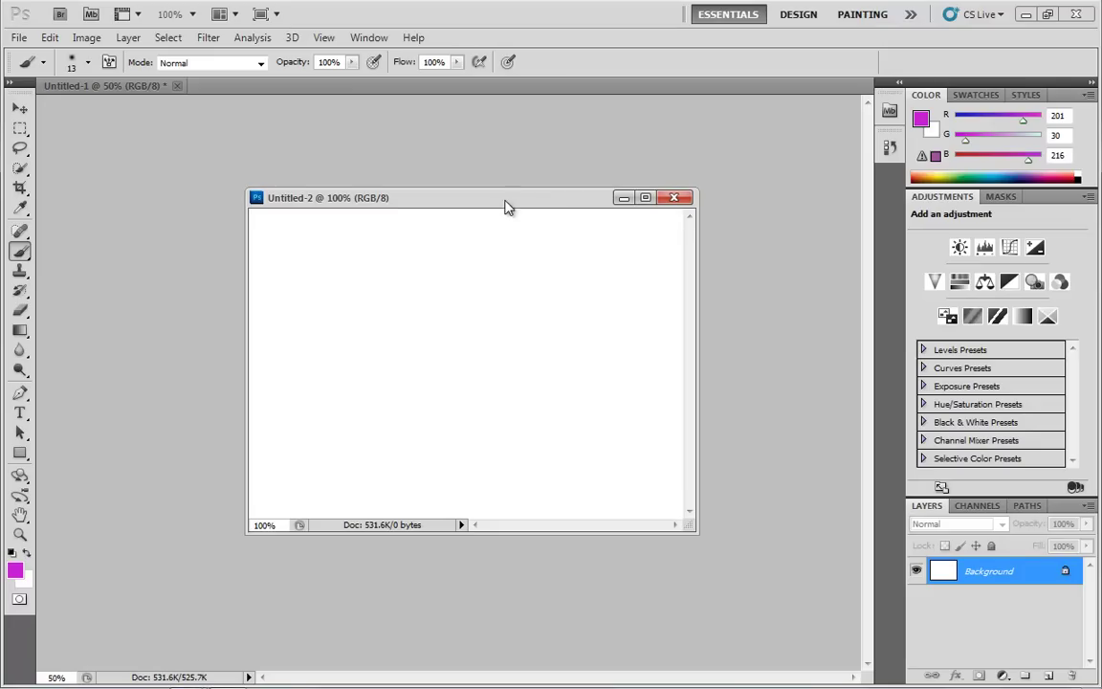
left_click_drag(508, 205, 316, 96)
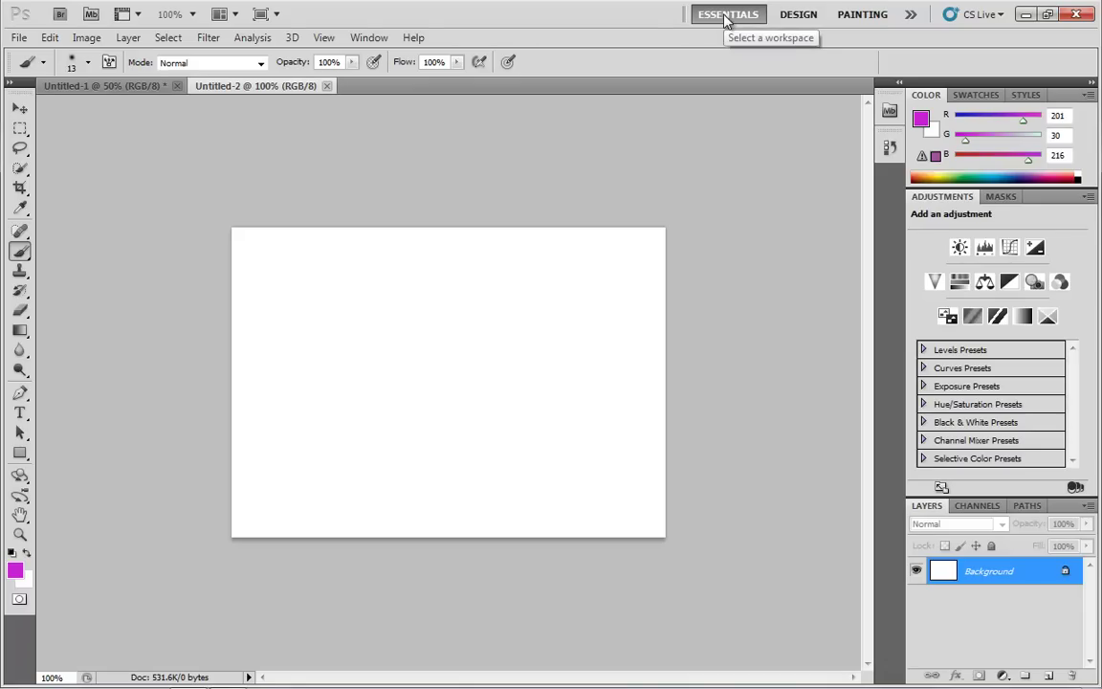
- Reset the Essentials workspace and add an empty Layer 1 above Untitled-2's Background
left_click(914, 17)
left_click(933, 177)
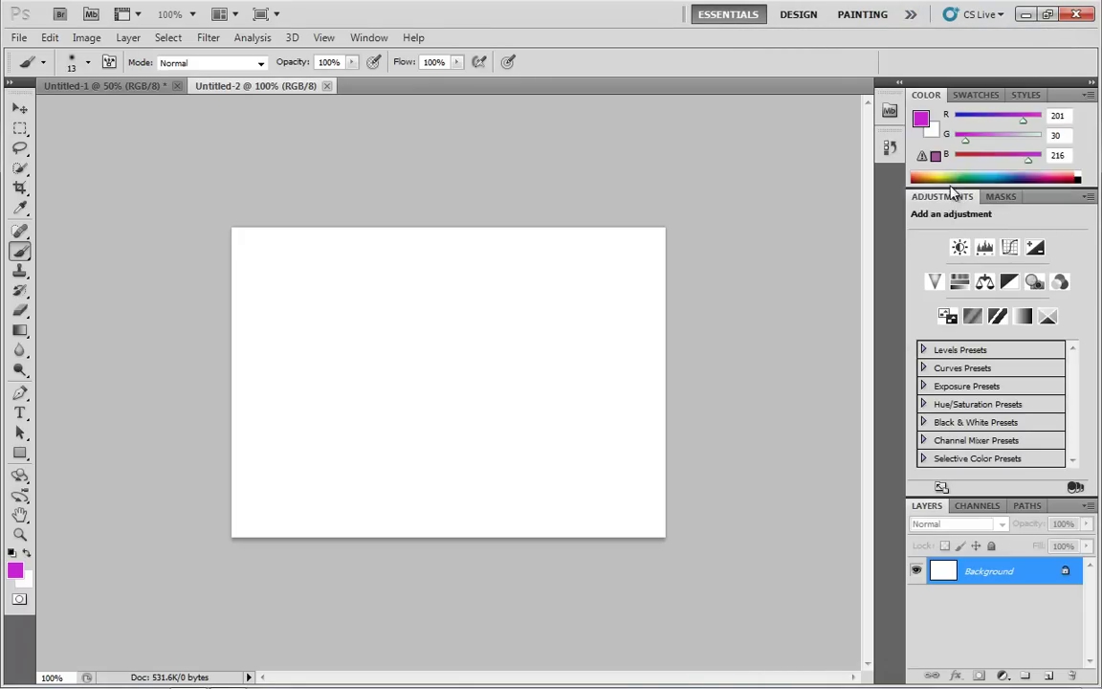
left_click(1049, 676)
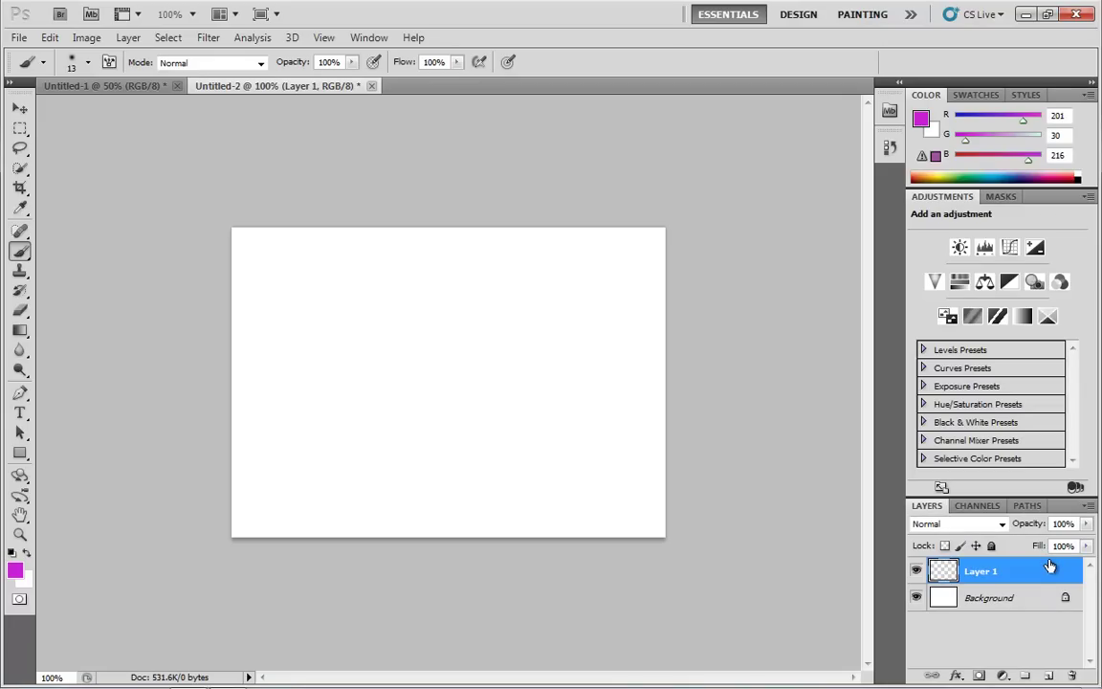
- Set the foreground colour to a dark teal green
left_click(15, 572)
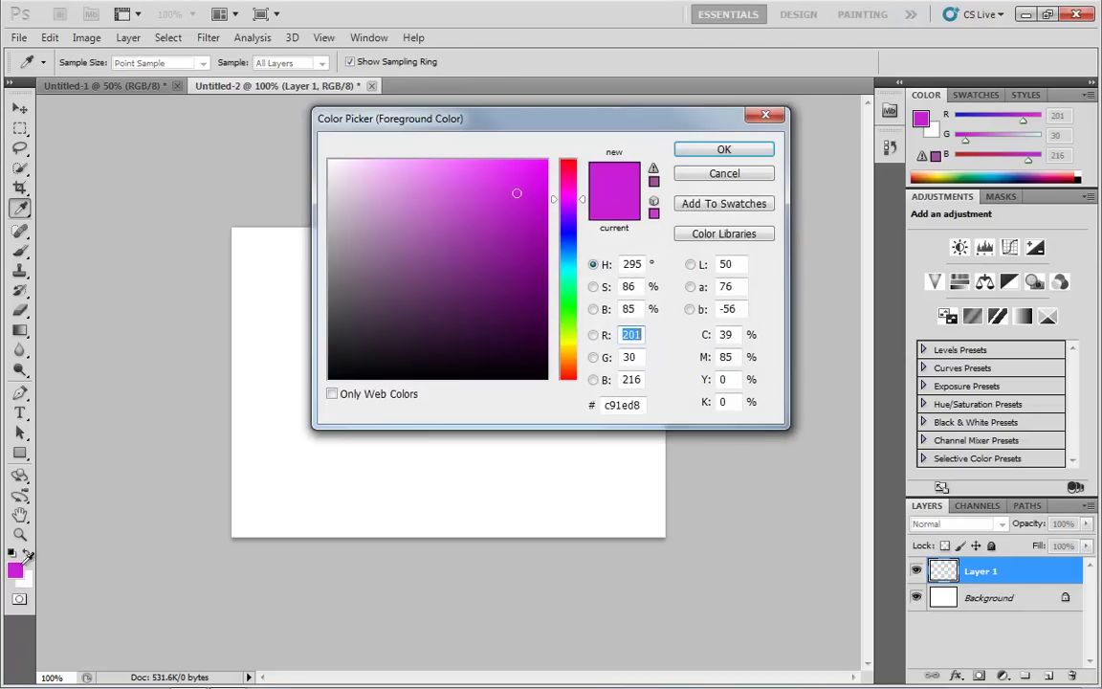
left_click(566, 277)
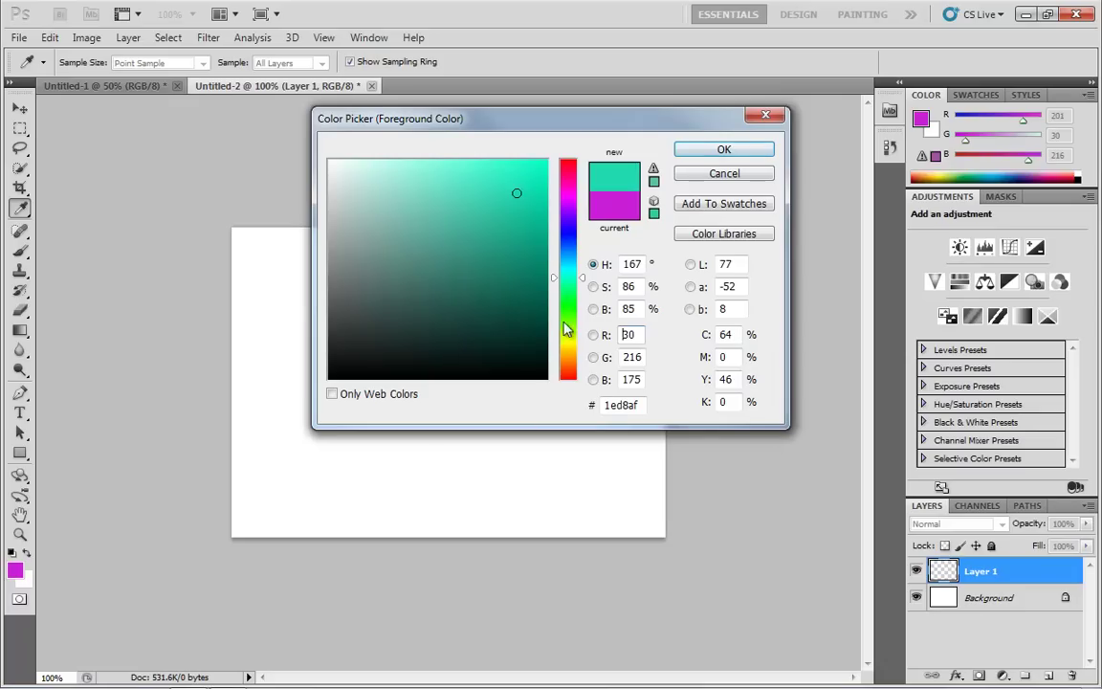
left_click(502, 316)
left_click(718, 151)
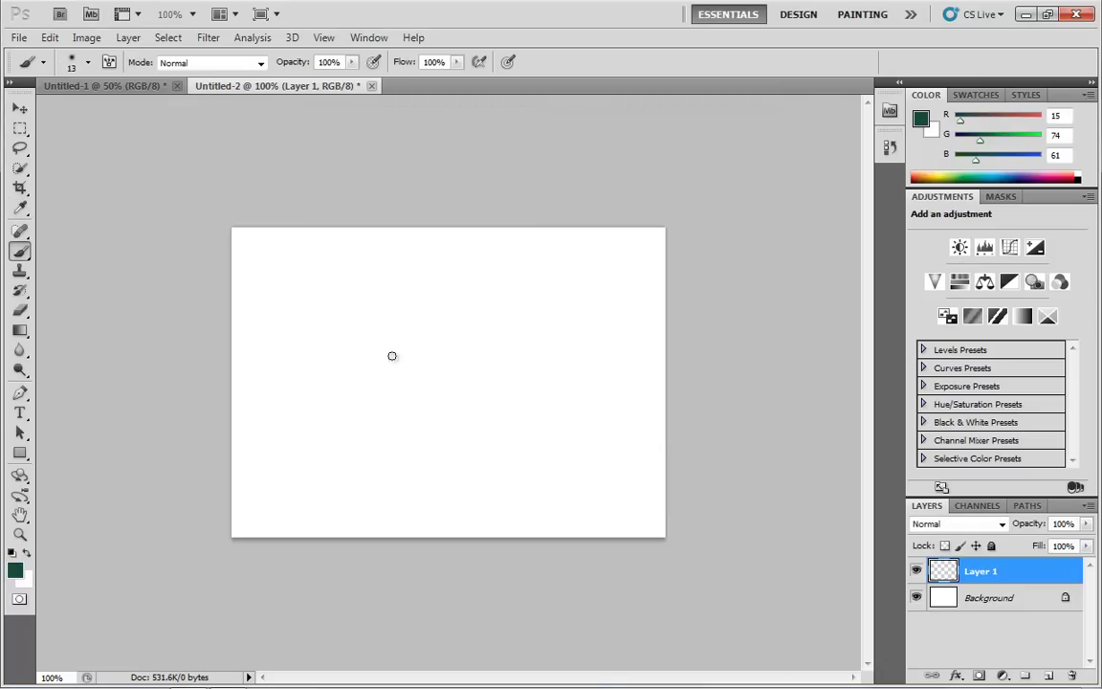
- Paint a frowny face on Layer 1: two upright eye strokes and a downturned mouth
left_click_drag(413, 296, 422, 348)
left_click_drag(455, 293, 460, 356)
mouse_move(380, 443)
left_mouse_down()
mouse_move(438, 409)
mouse_move(469, 415)
mouse_move(520, 461)
left_mouse_up()
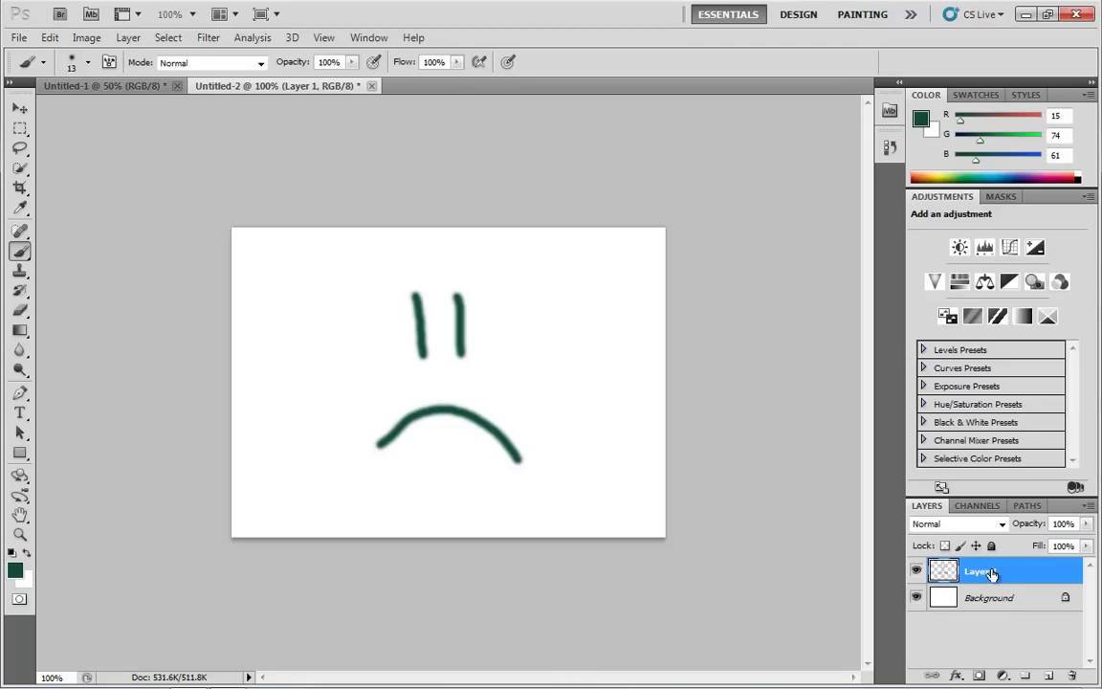
mouse_move(982, 570)
left_mouse_down()
mouse_move(829, 552)
mouse_move(124, 116)
mouse_move(101, 91)
mouse_move(297, 132)
mouse_move(924, 497)
mouse_move(964, 568)
left_mouse_up()
left_click(17, 110)
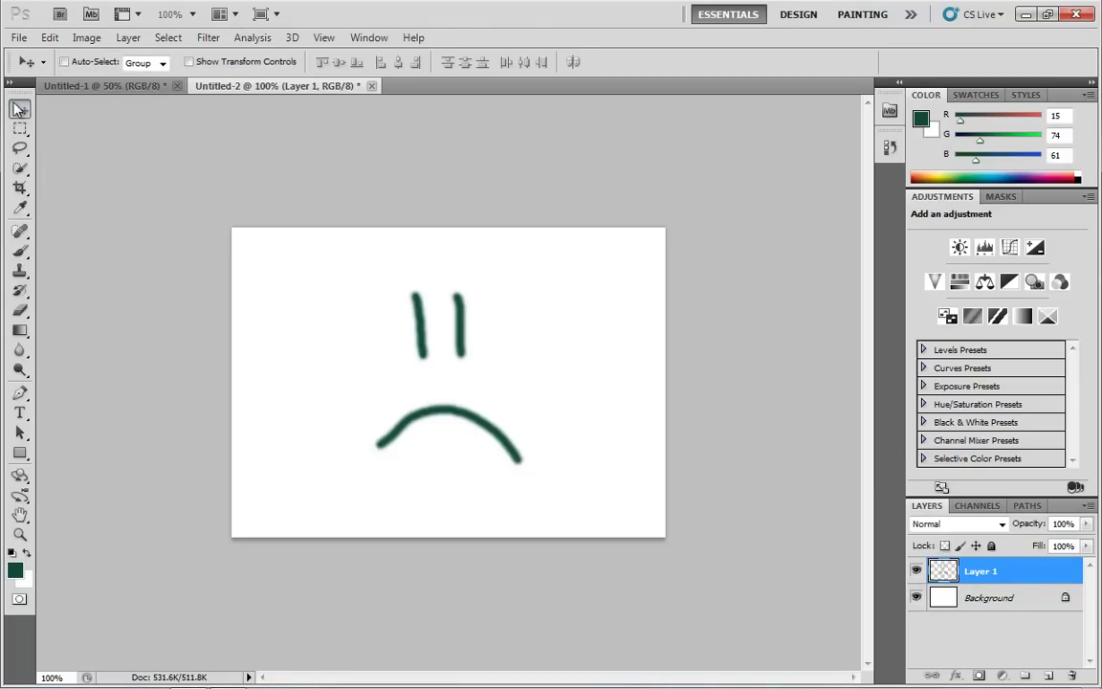
- Shift the green frowny face right on the canvas and float Untitled-2 in its own window
mouse_move(418, 360)
left_mouse_down()
mouse_move(394, 376)
mouse_move(423, 398)
mouse_move(548, 326)
mouse_move(304, 318)
mouse_move(560, 352)
mouse_move(509, 319)
mouse_move(487, 332)
mouse_move(529, 364)
left_mouse_up()
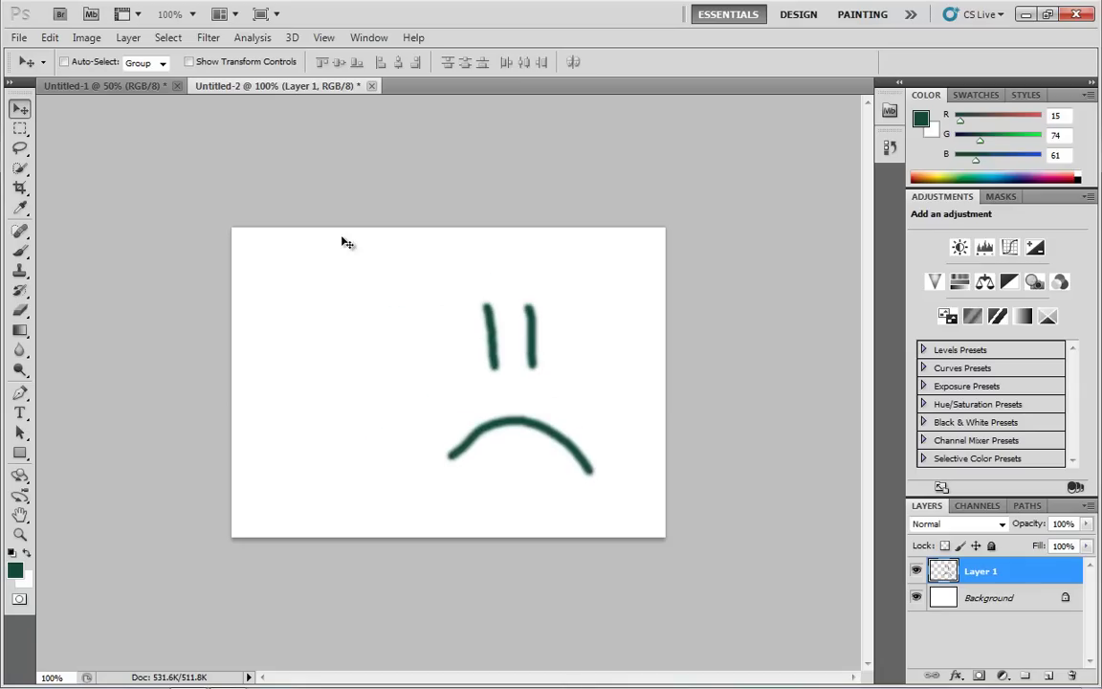
mouse_move(469, 323)
left_mouse_down()
mouse_move(97, 113)
mouse_move(108, 91)
mouse_move(401, 303)
mouse_move(450, 278)
left_mouse_up()
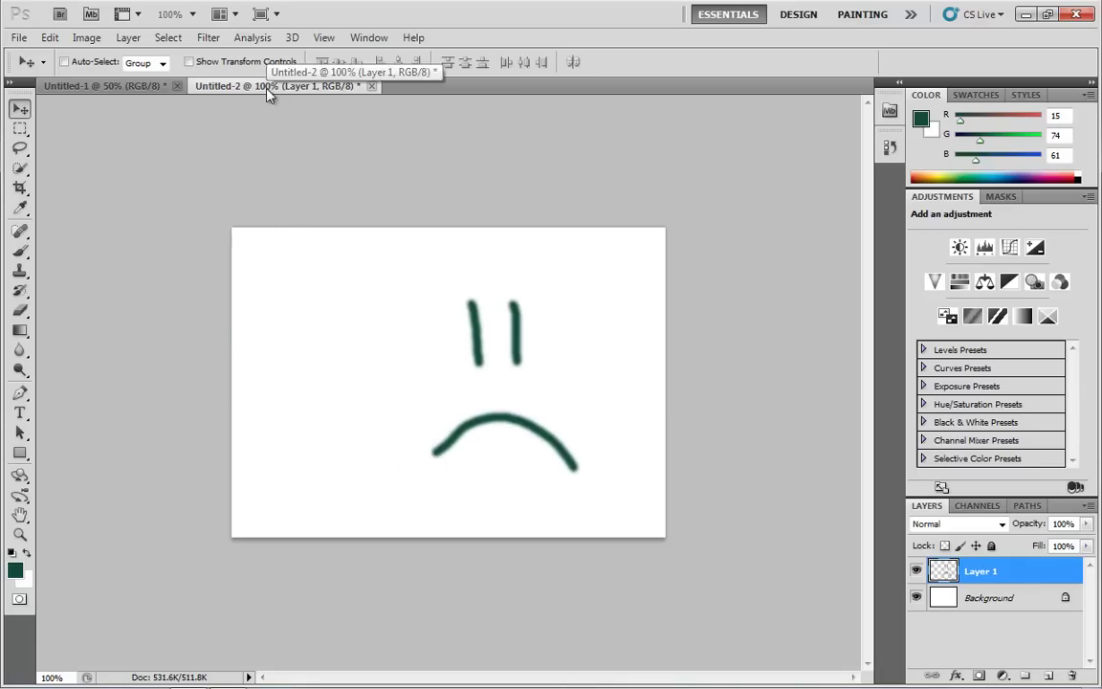
left_click_drag(268, 87, 706, 136)
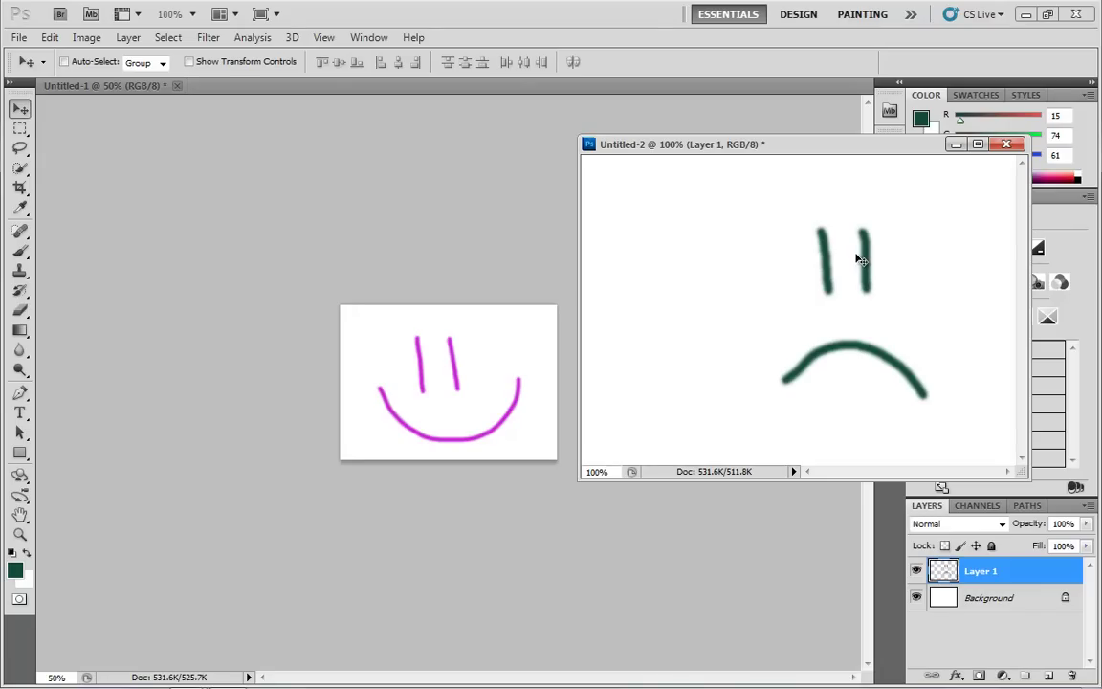
- Drag the green frowny face into Untitled-1 and place it over the smiley's upper right
left_click_drag(860, 260, 467, 347)
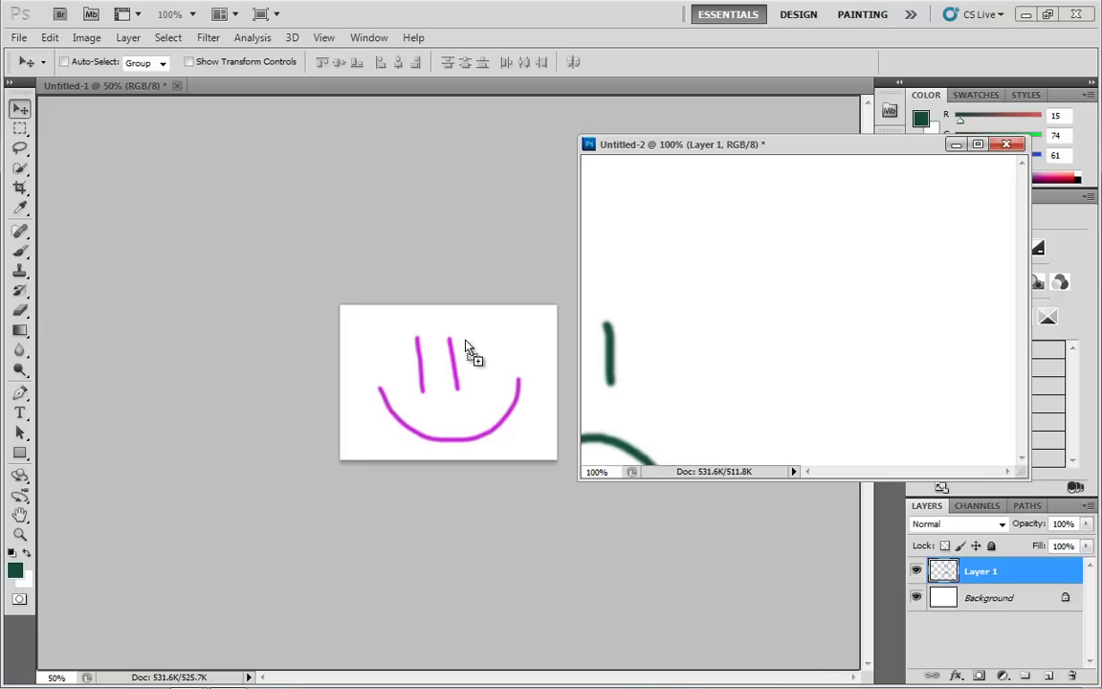
left_click_drag(466, 347, 446, 380)
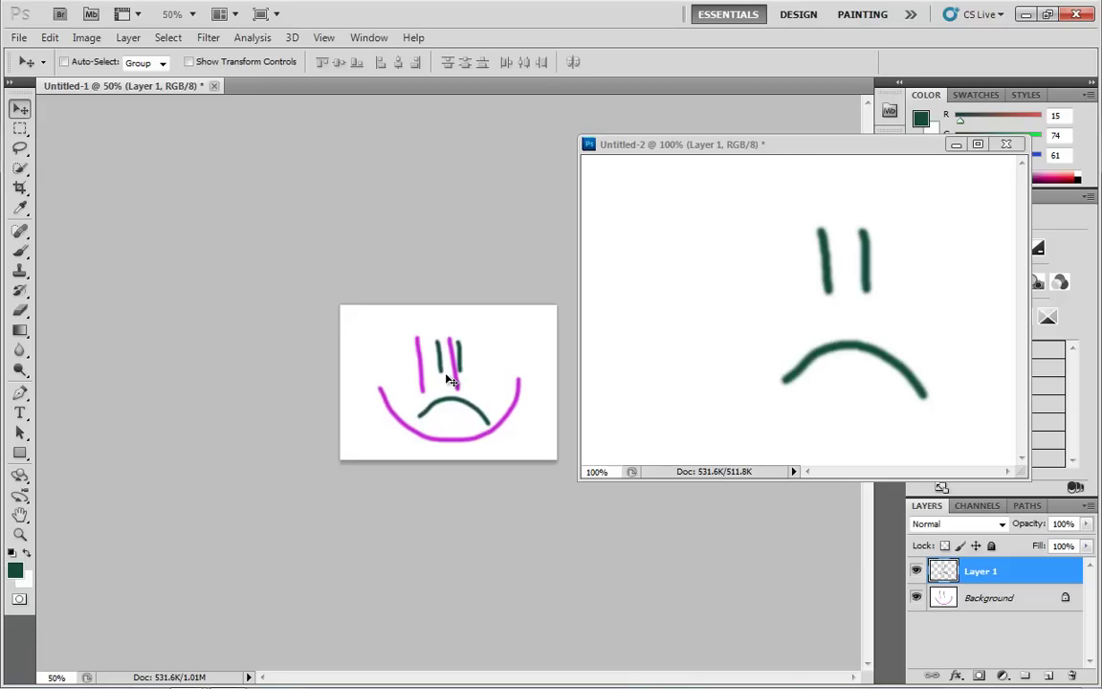
left_click_drag(449, 380, 498, 357)
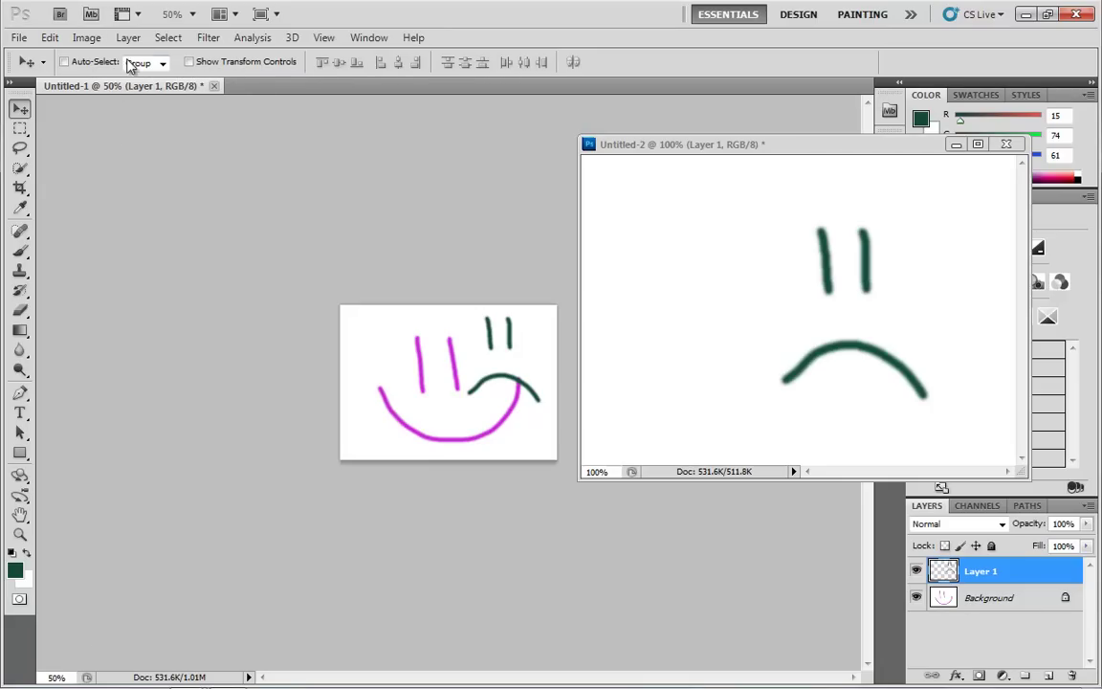
- Set the zoom to 100% and dock the floating Untitled-2 window as a tab beside Untitled-1
left_click(192, 16)
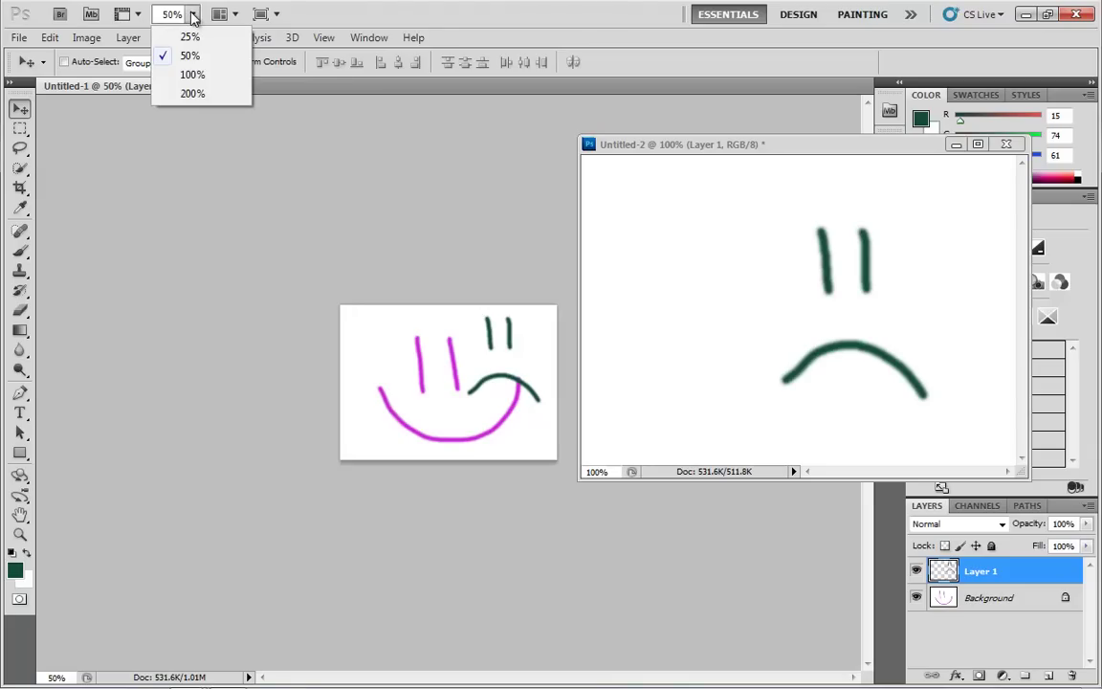
left_click(192, 73)
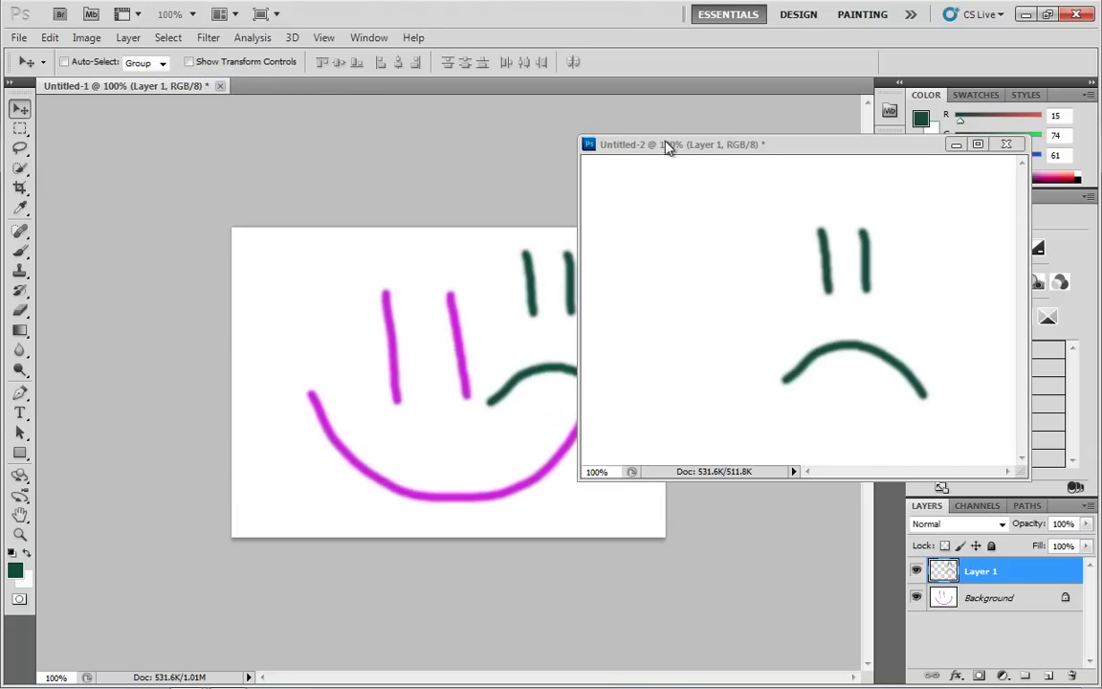
left_click_drag(667, 146, 212, 224)
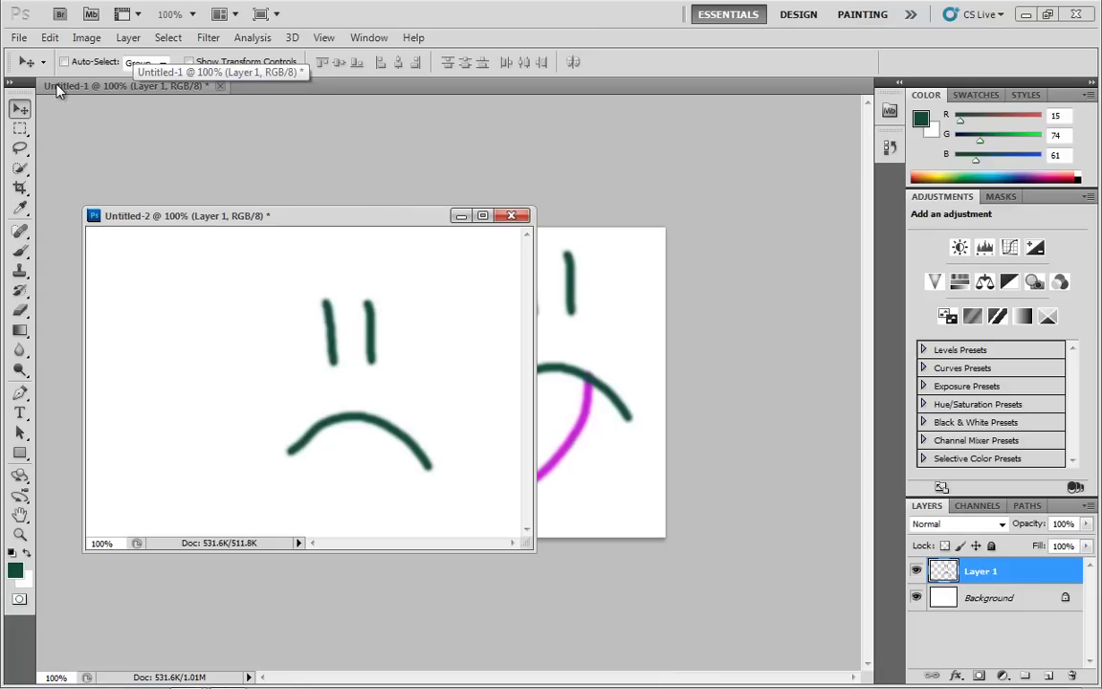
left_click_drag(260, 218, 264, 86)
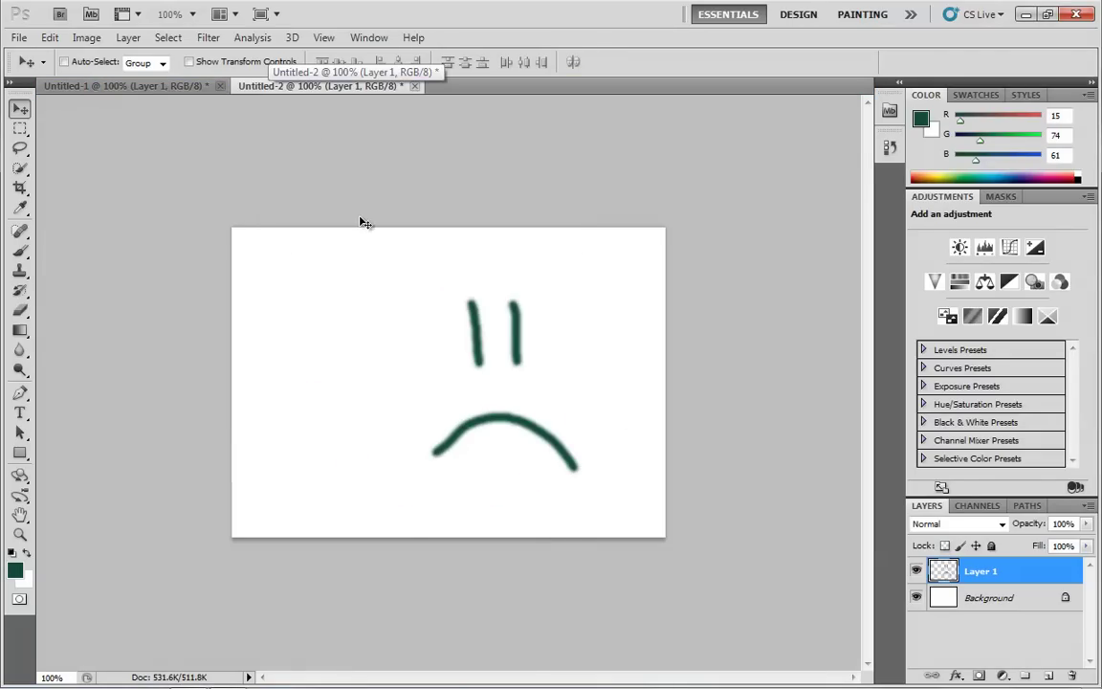